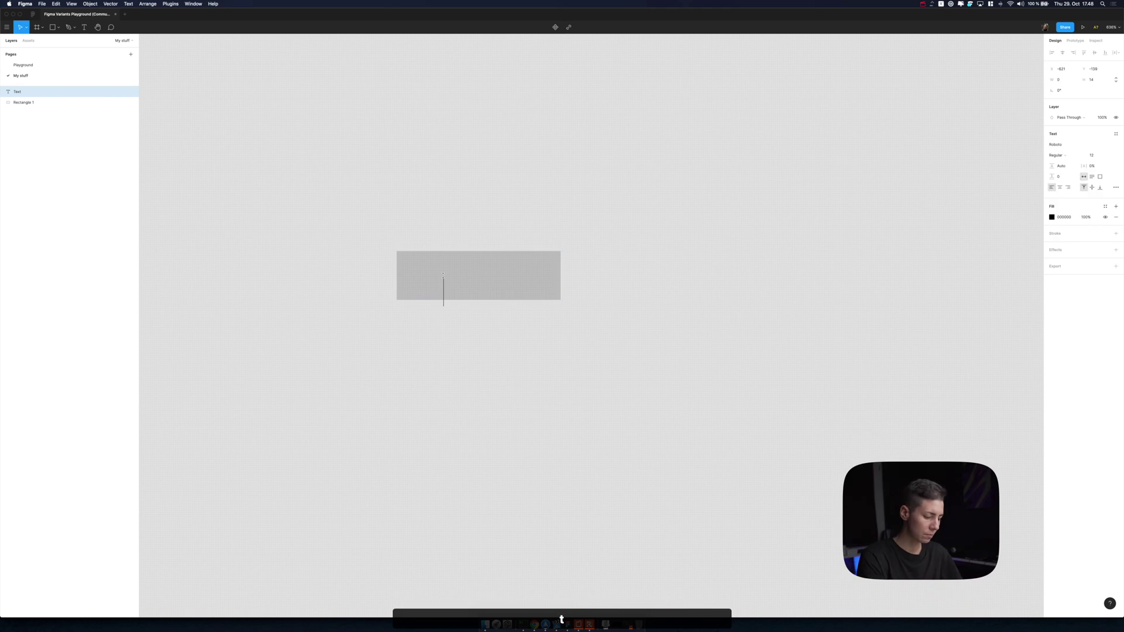
- Enter 'Title' text in the grey rectangle and wrap both in an auto-layout frame
text(T)
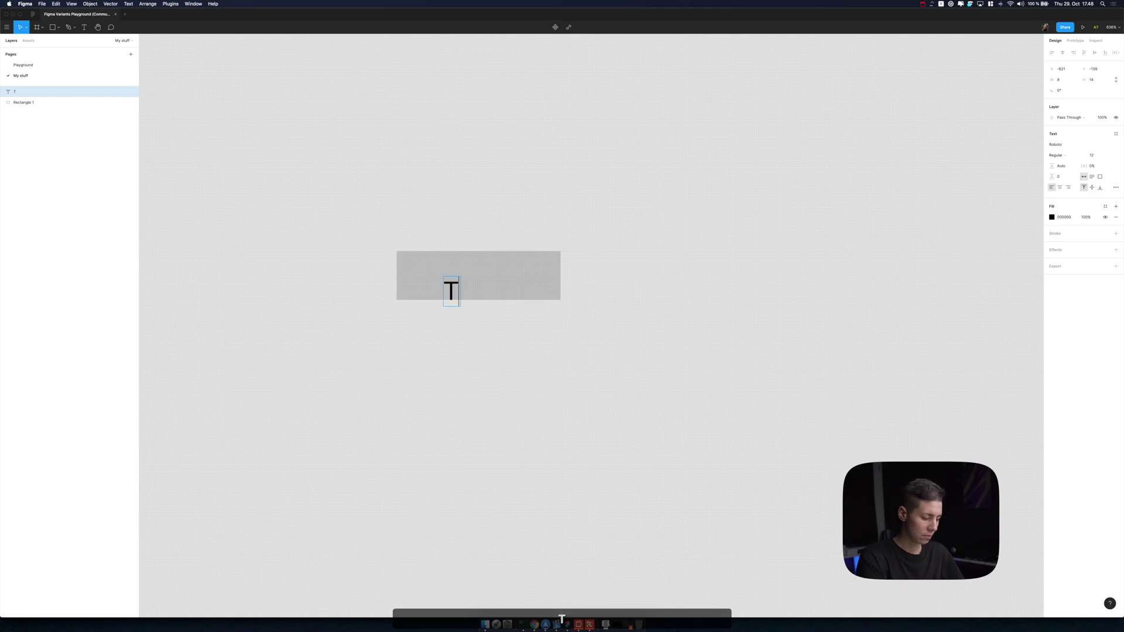
text(itle)
key(Escape)
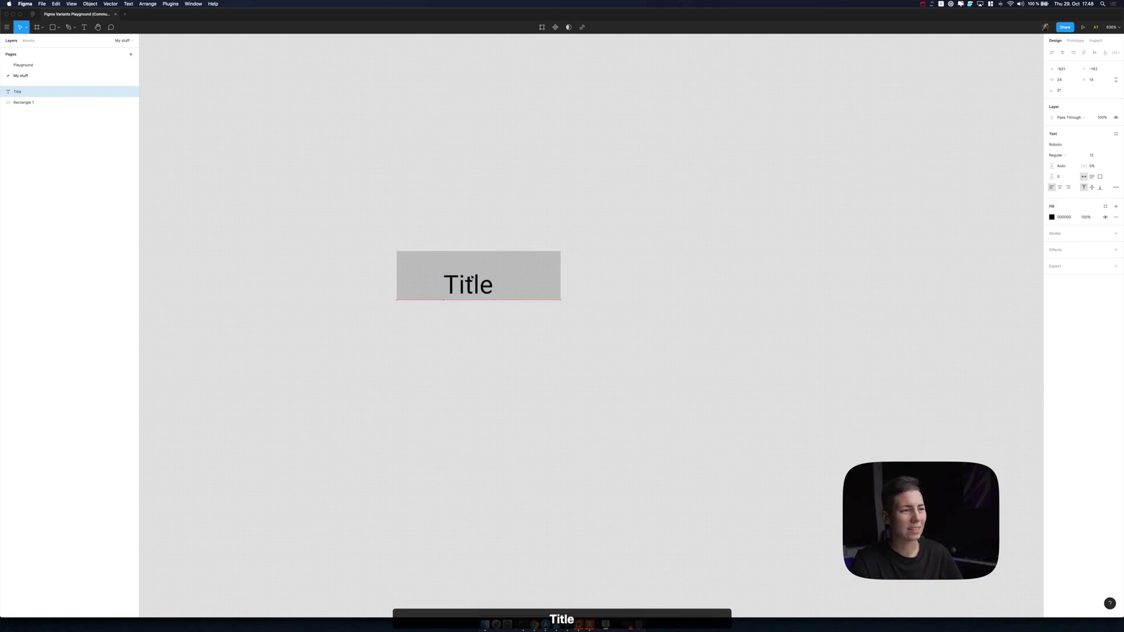
drag(471, 278, 473, 267)
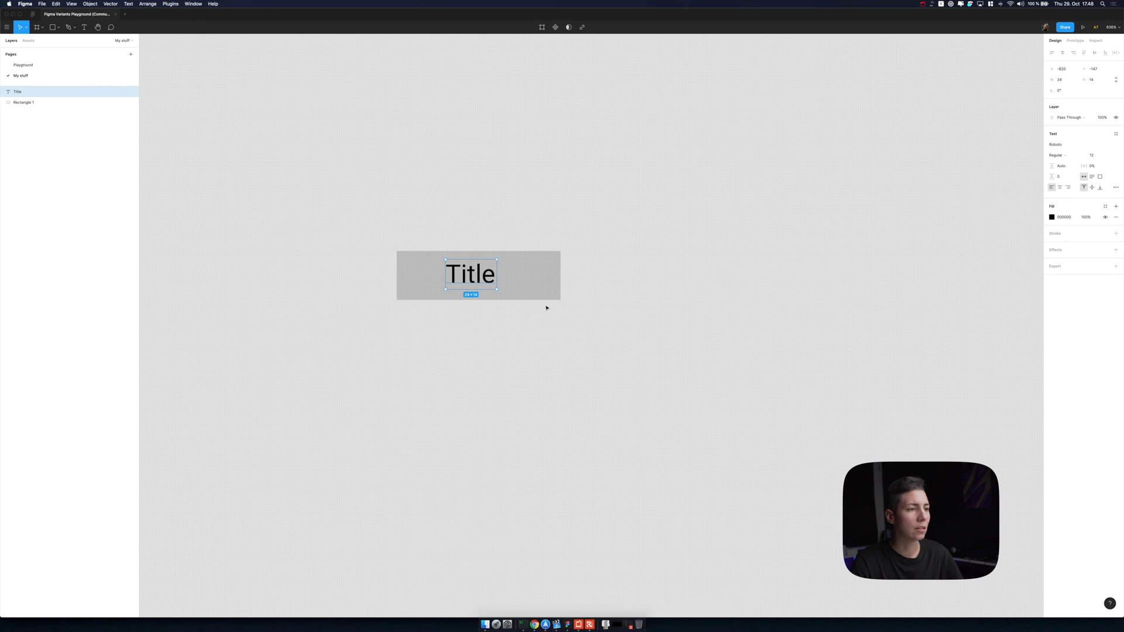
key(super+a)
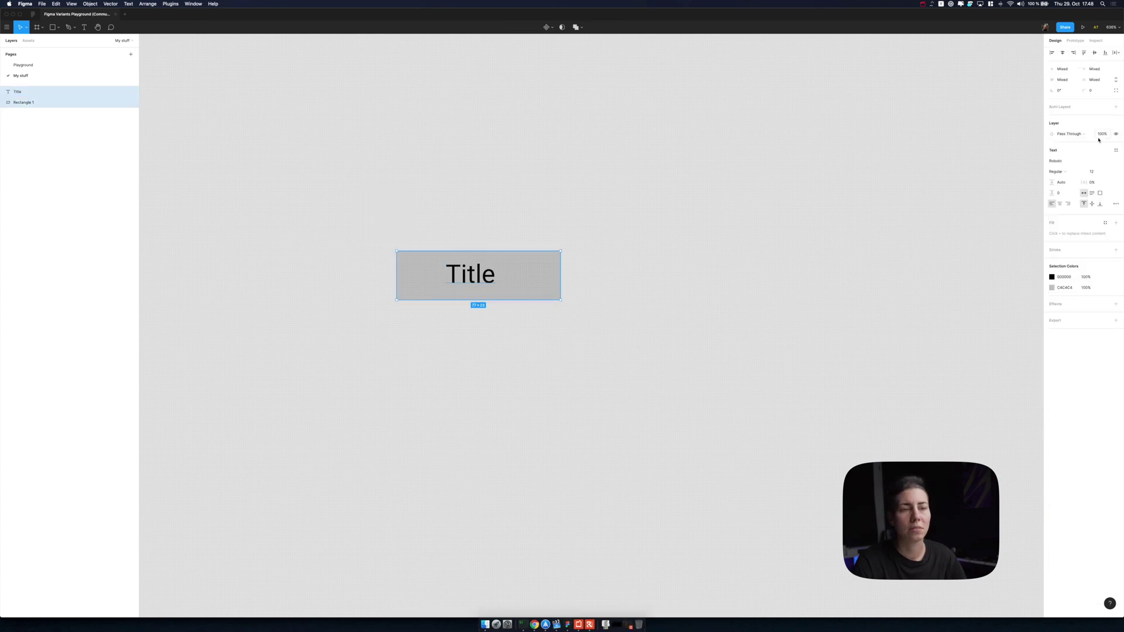
key(shift+a)
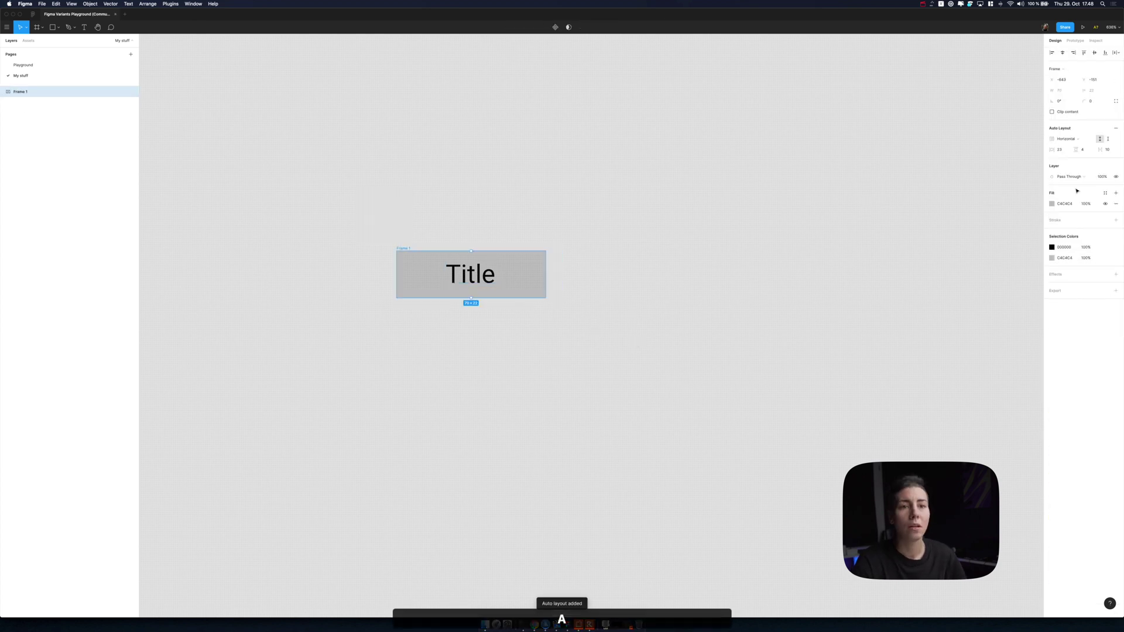
- Set the frame's padding to 16 and 16 with item spacing 8
click(1065, 151)
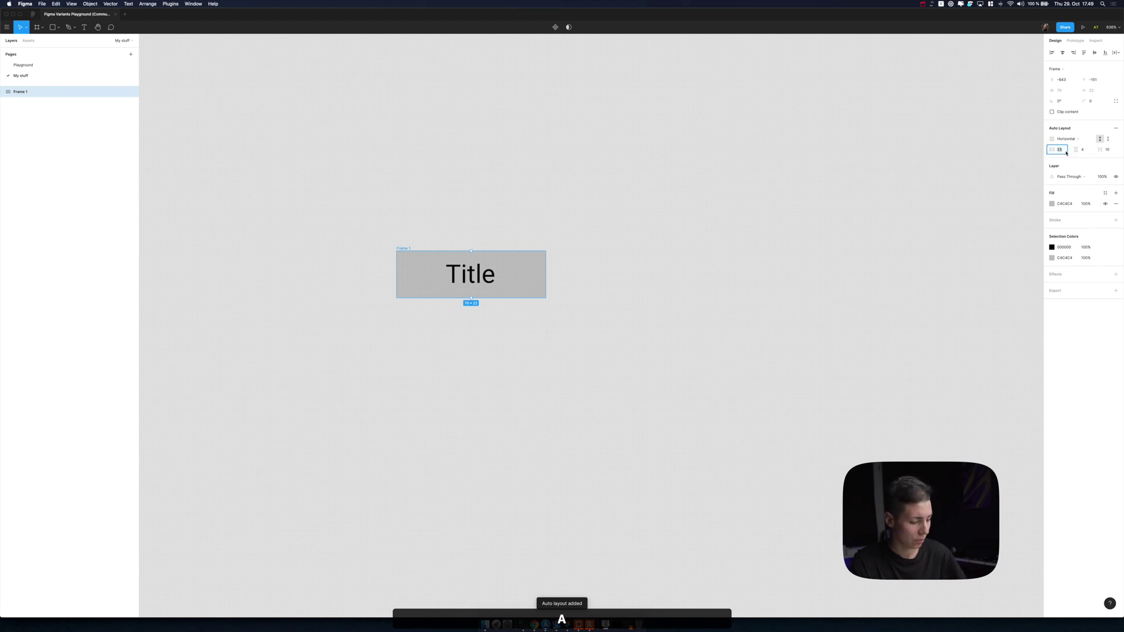
text(16)
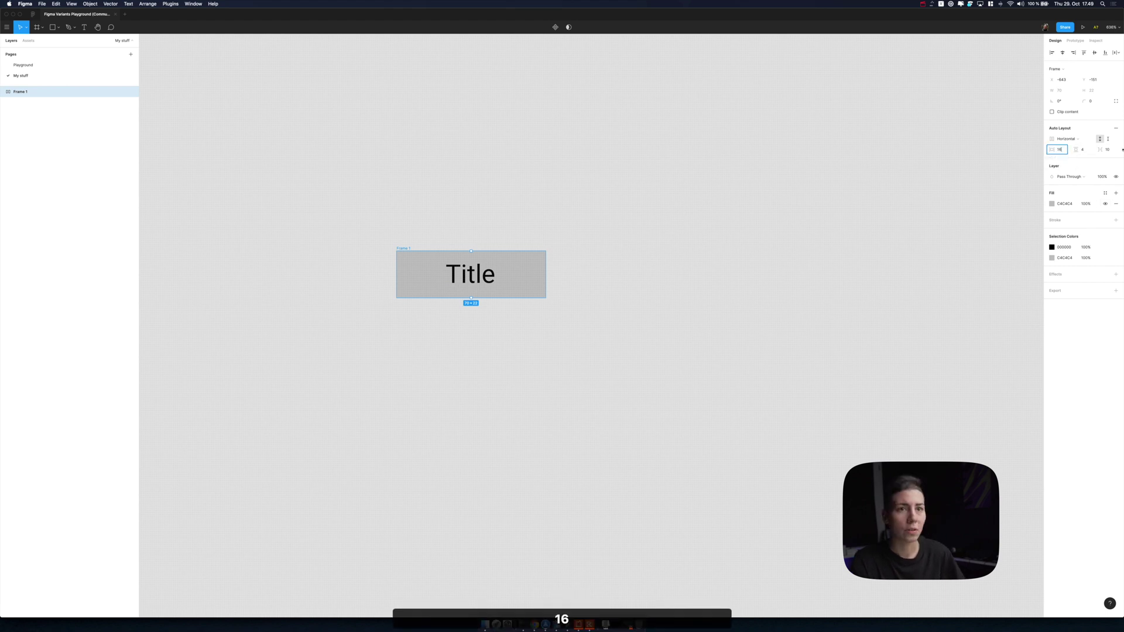
key(Tab)
text(16)
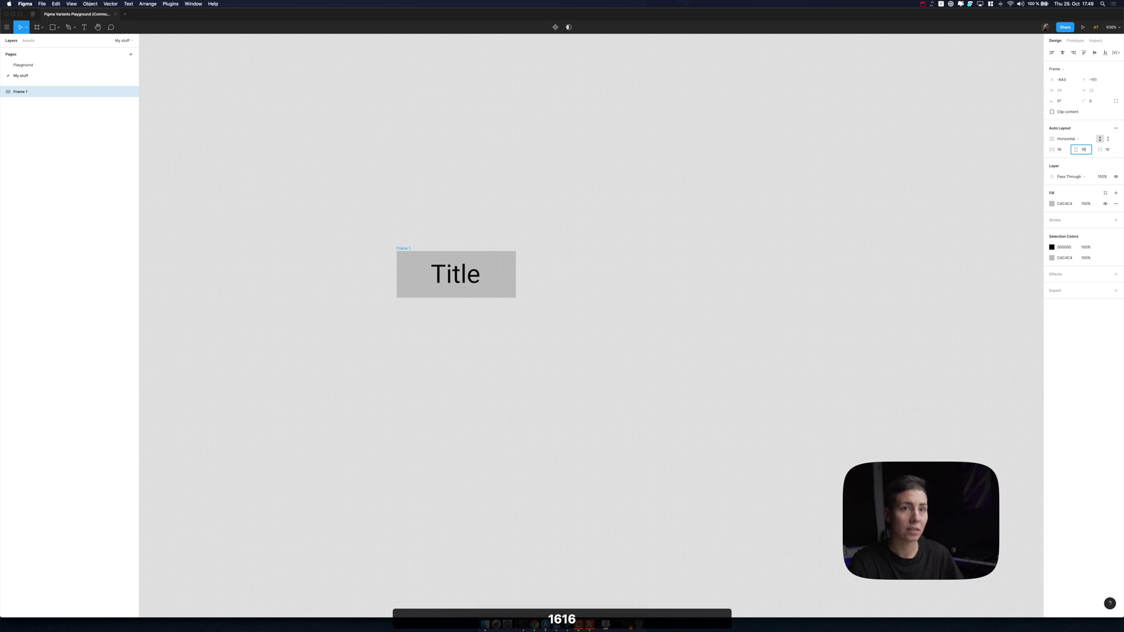
click(1106, 150)
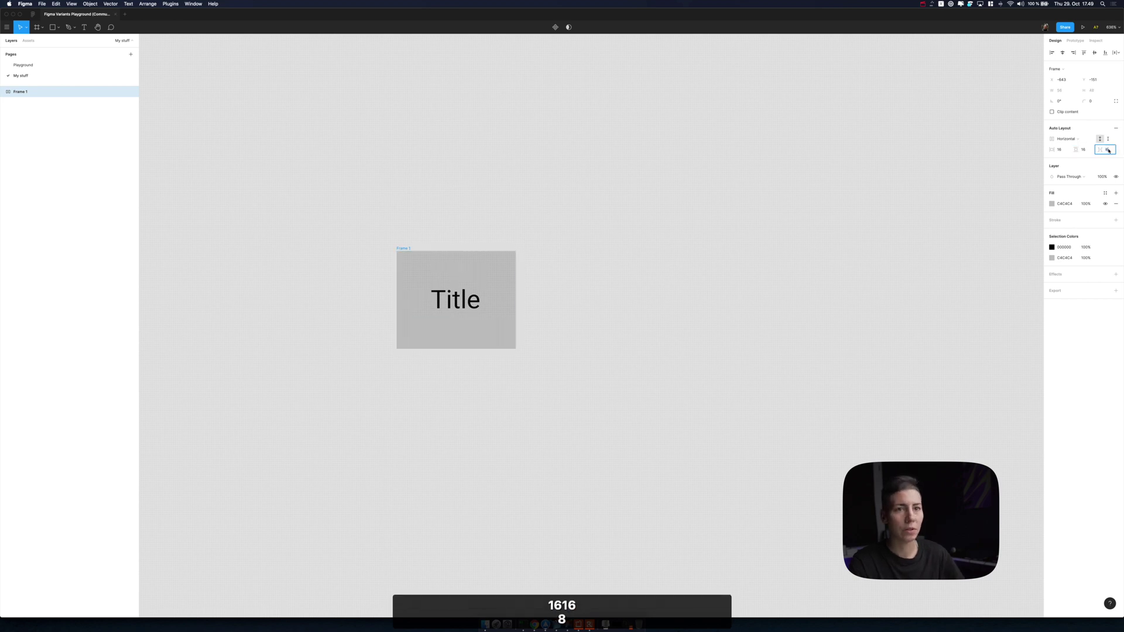
text(8)
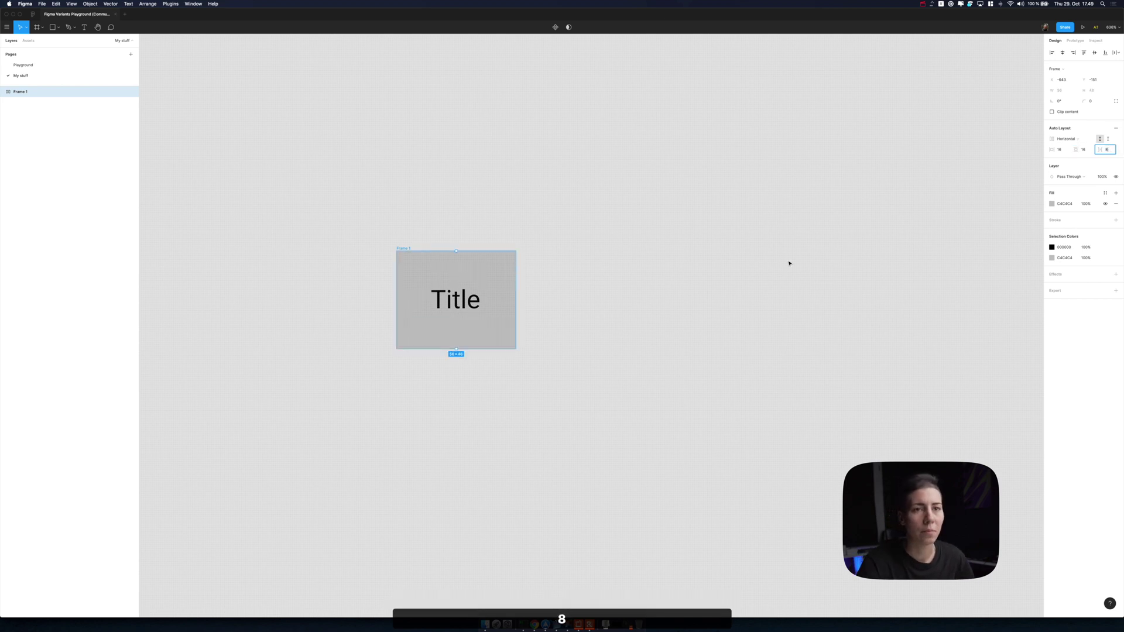
- Give the frame a corner radius of 8
click(789, 263)
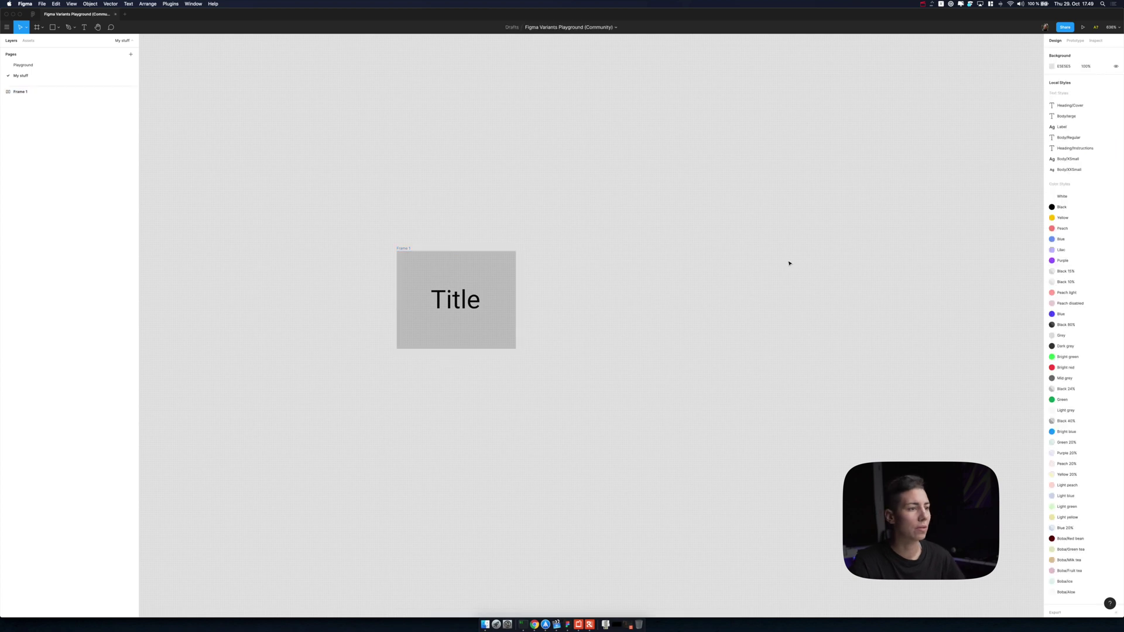
click(429, 257)
click(1096, 101)
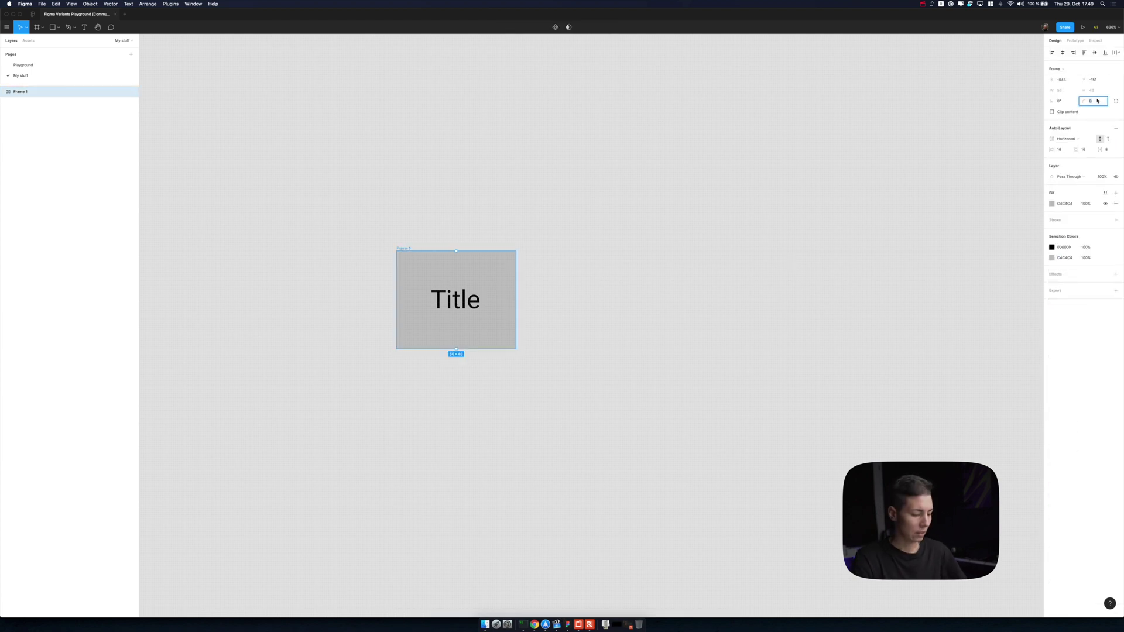
text(8)
key(Return)
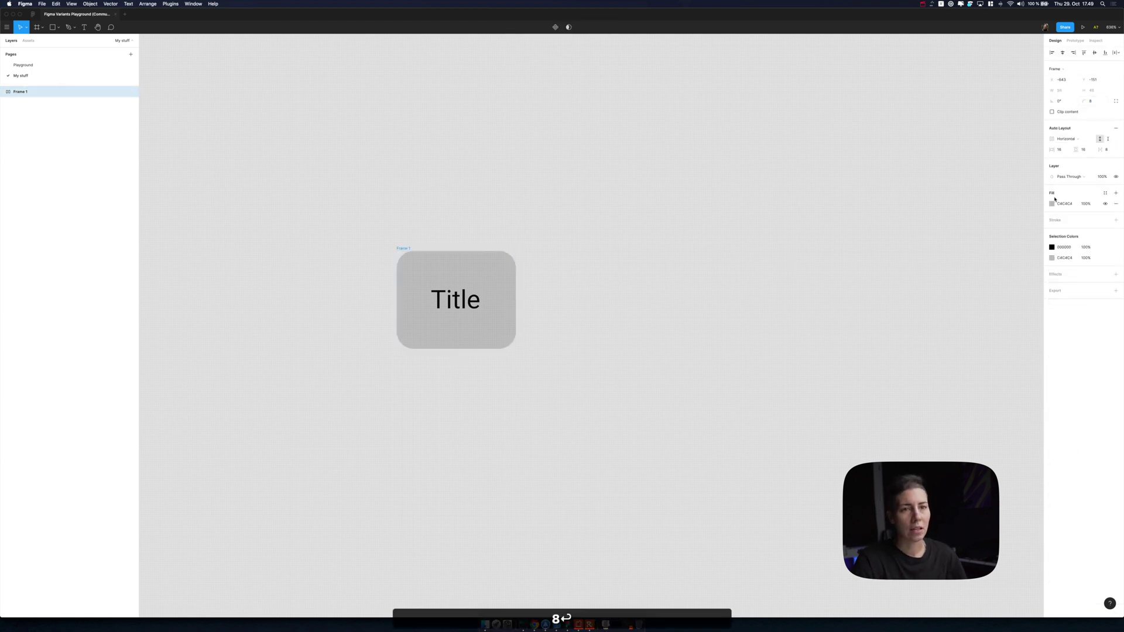
- Fill the frame purple (7B61FF) and make the Title text white (FFFFFF)
click(1053, 202)
click(971, 347)
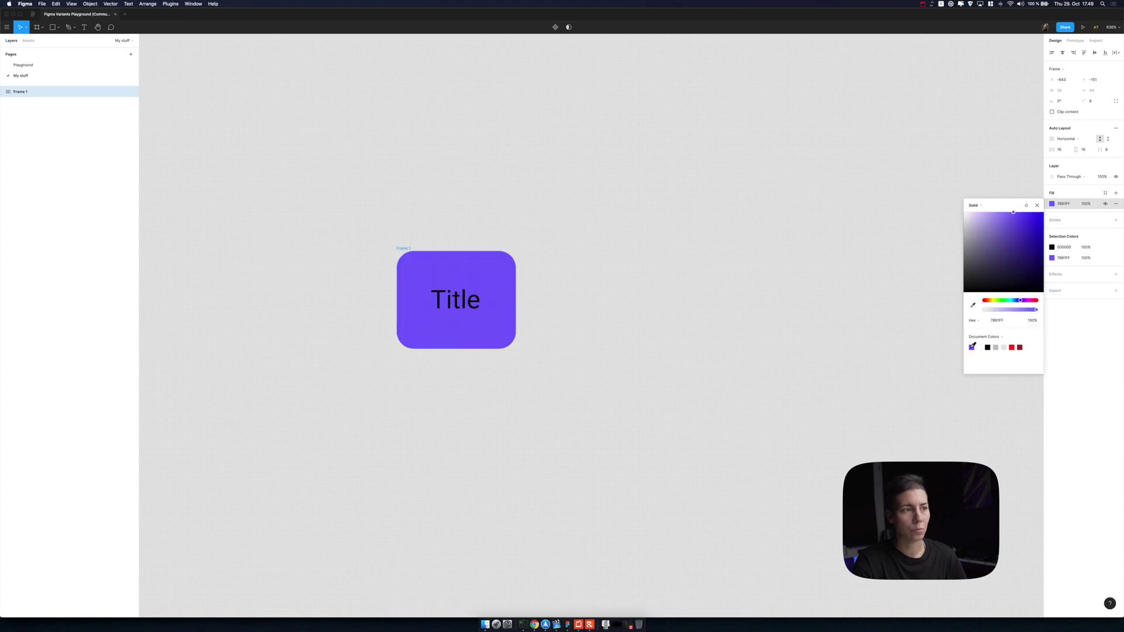
click(466, 298)
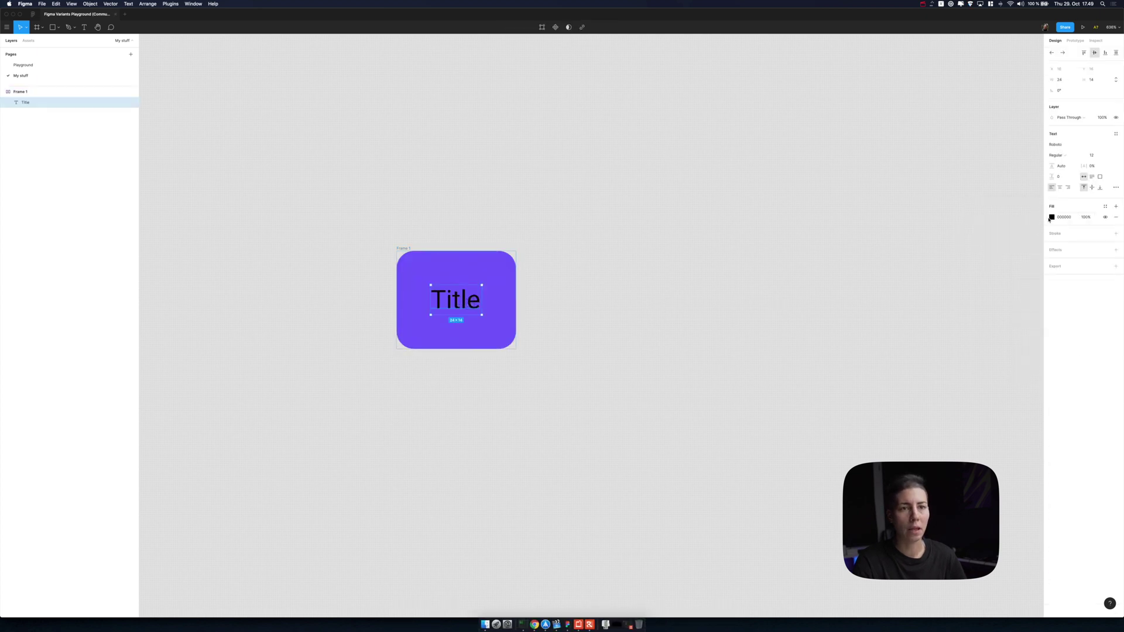
click(1051, 217)
click(979, 360)
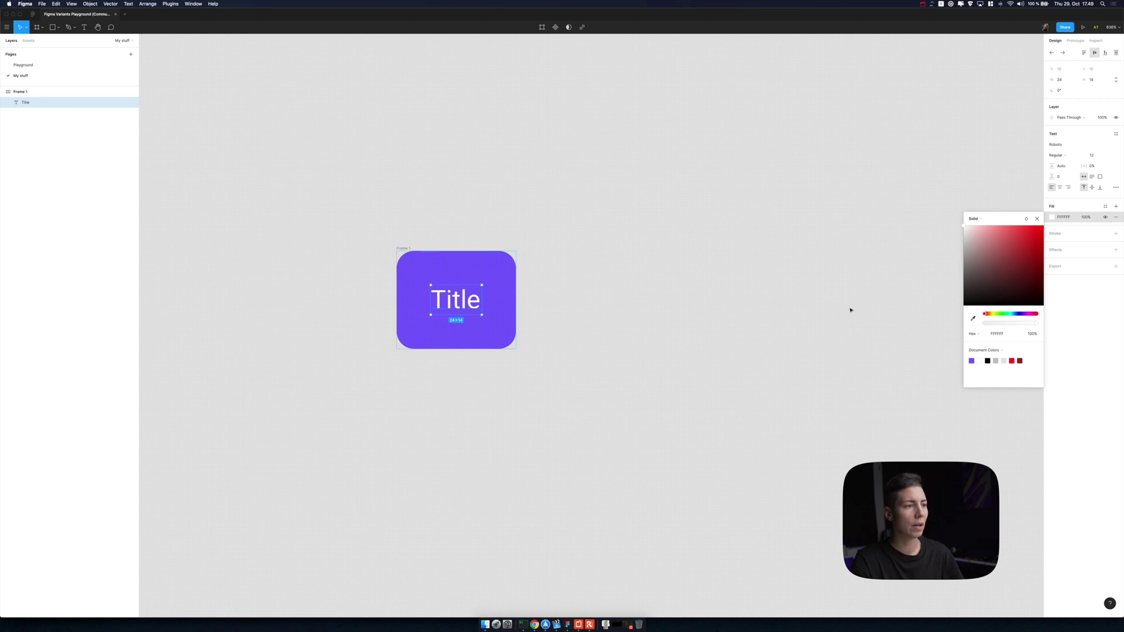
click(850, 310)
- Rename the frame to 'Button'
click(403, 248)
key(super+r)
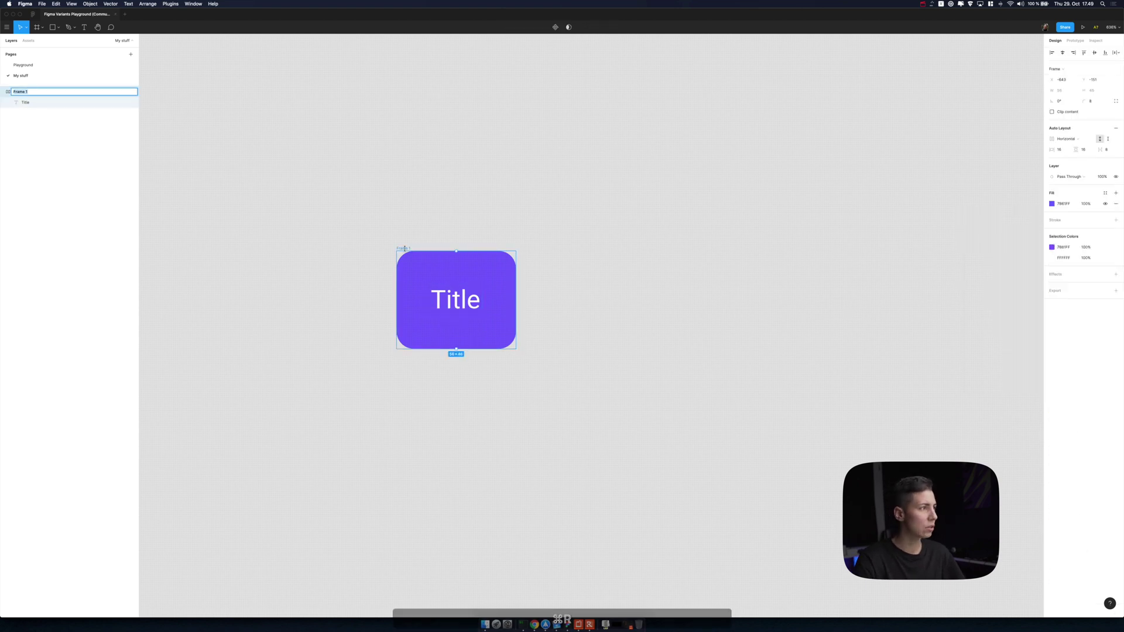
text(Button)
key(Return)
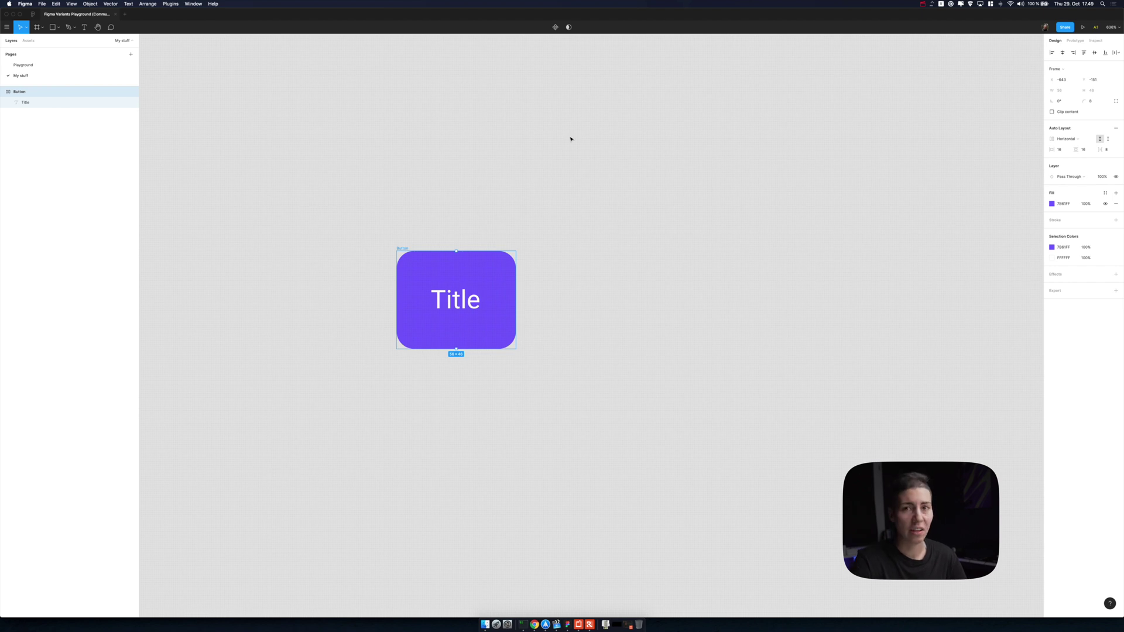
- Convert Button into a component and add a second variant, Variant2
click(555, 27)
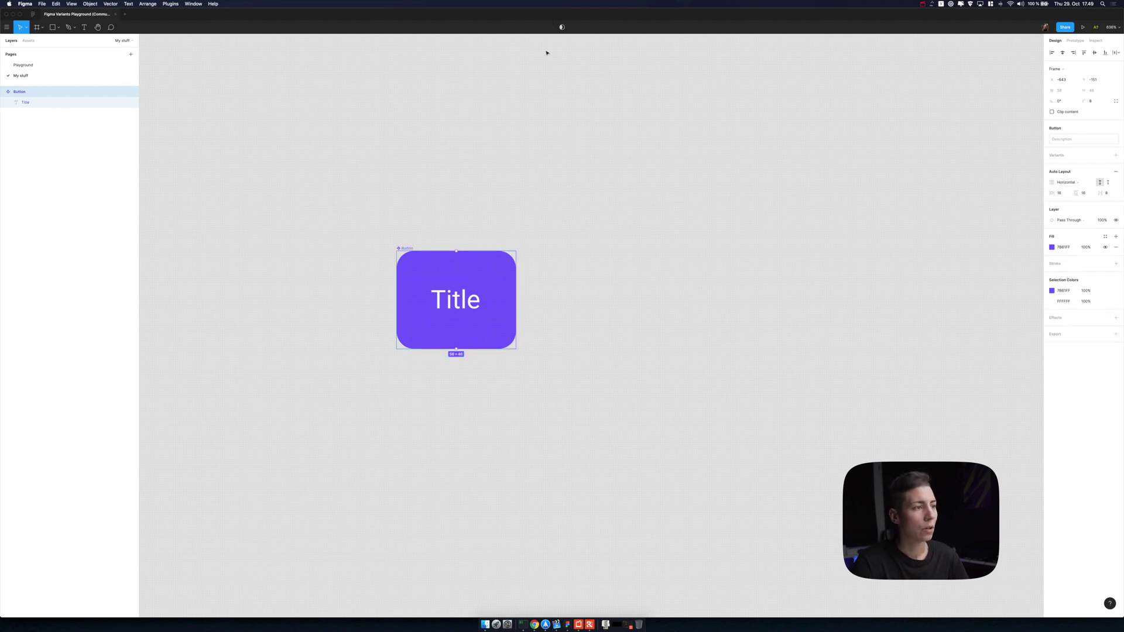
click(1115, 156)
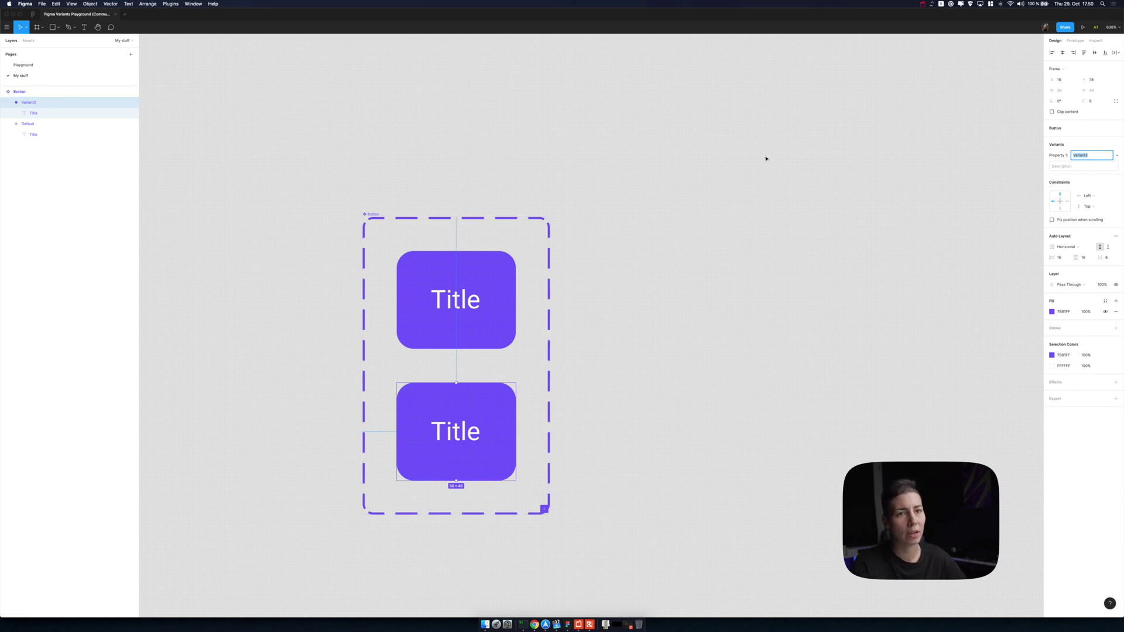
click(544, 177)
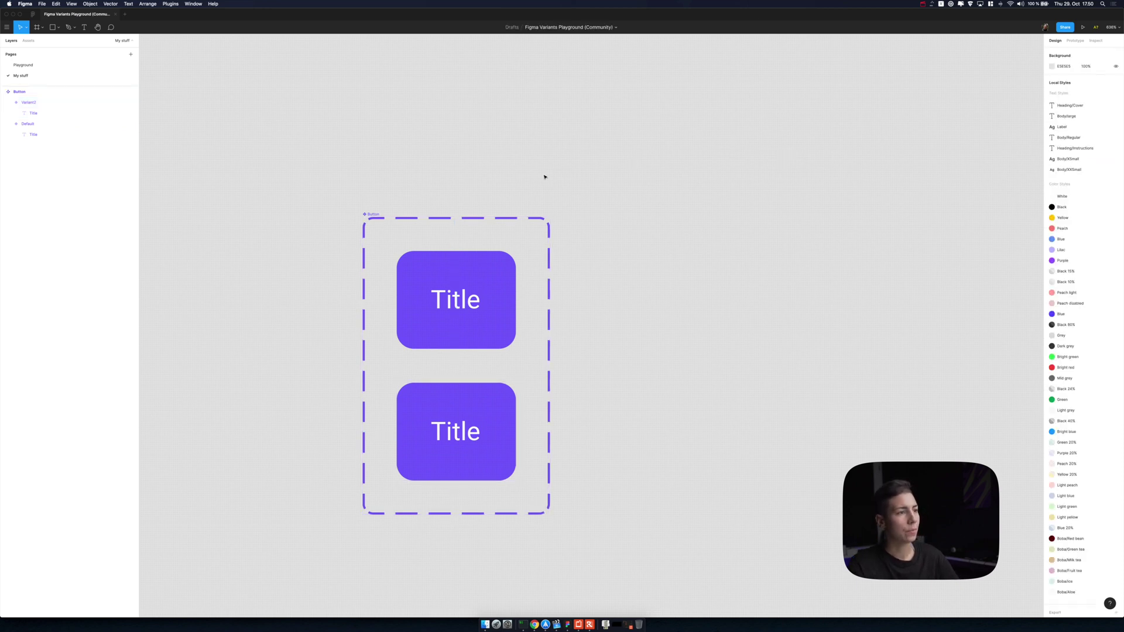
- Lighten the bottom Variant2 button's fill to pale lilac (D4CBFF)
click(368, 217)
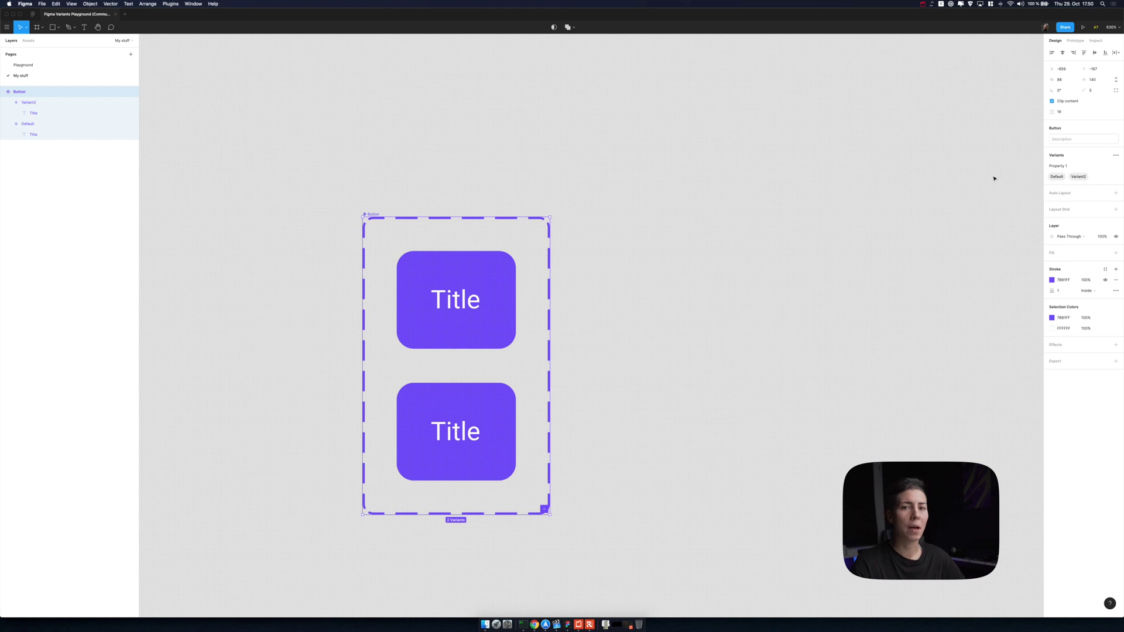
click(482, 441)
click(1052, 312)
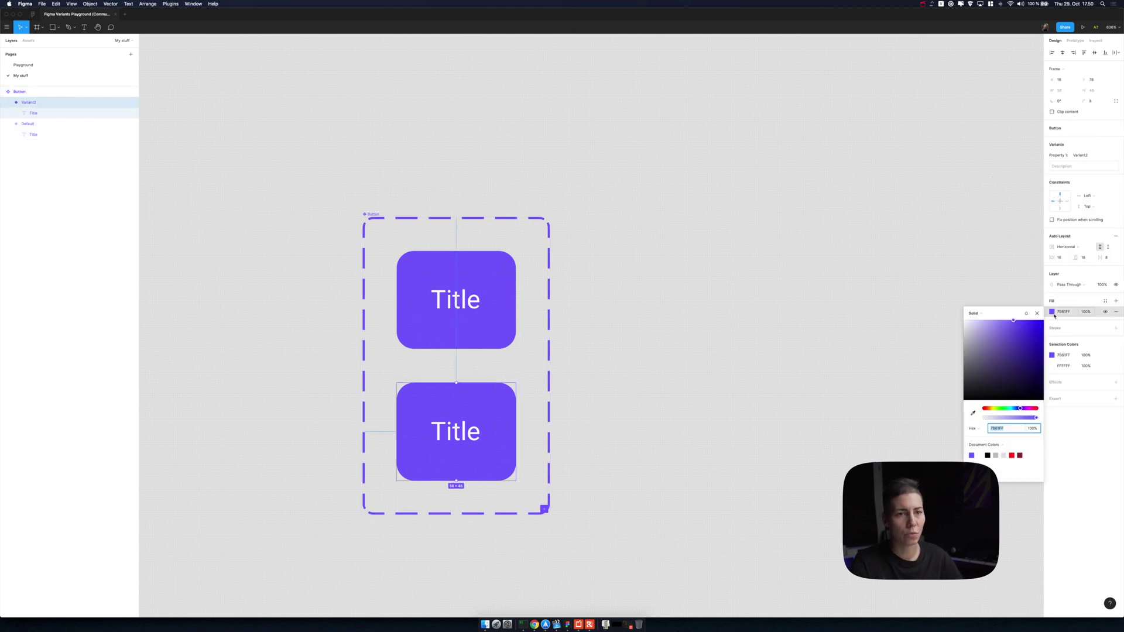
drag(1019, 323, 981, 321)
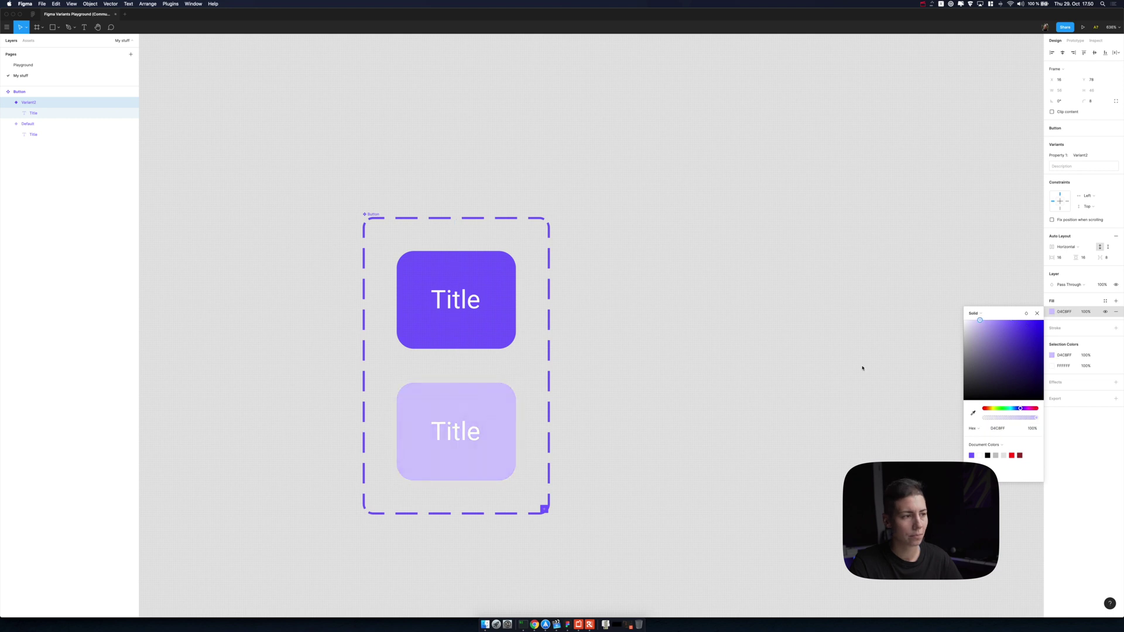
- Eyedrop the top button's purple onto Variant2's Title text
click(484, 430)
key(ctrl+c)
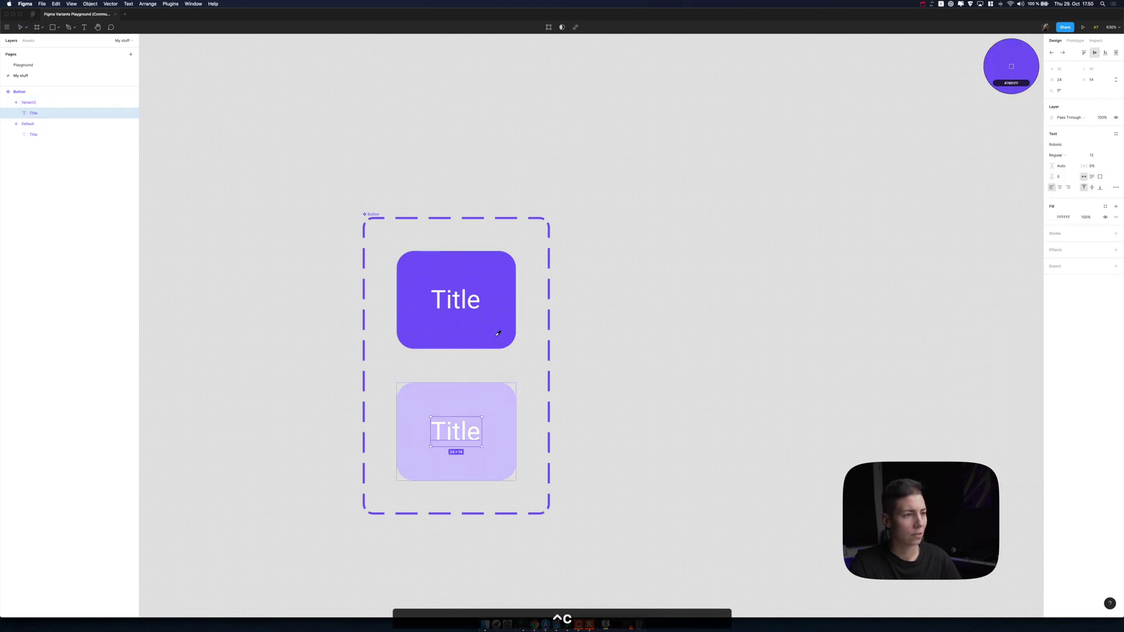
click(498, 333)
click(732, 333)
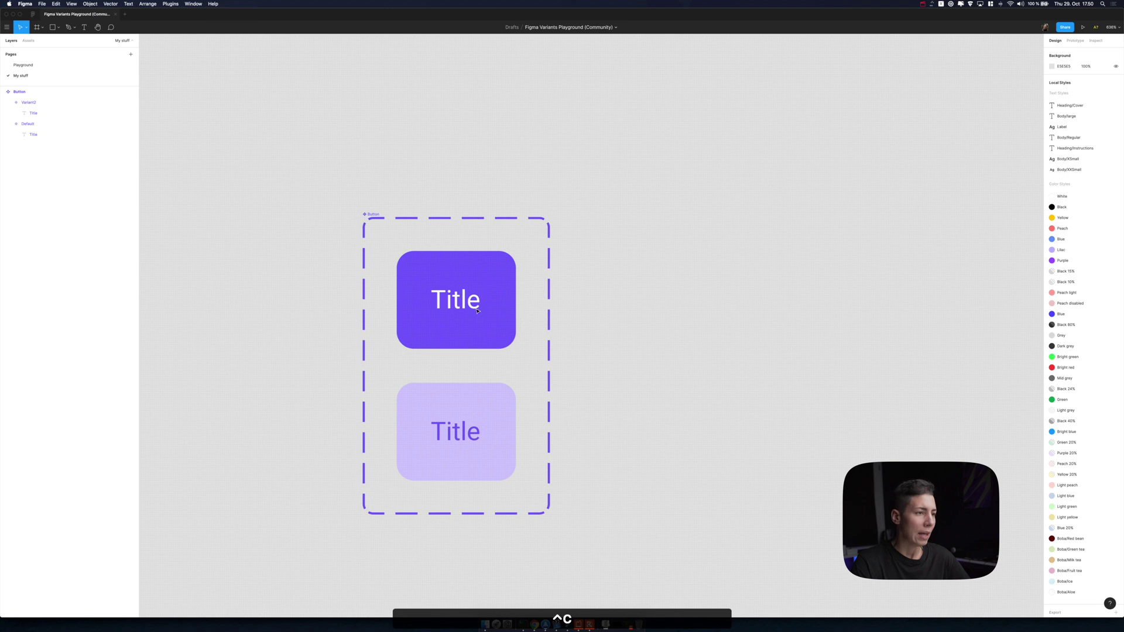
click(371, 215)
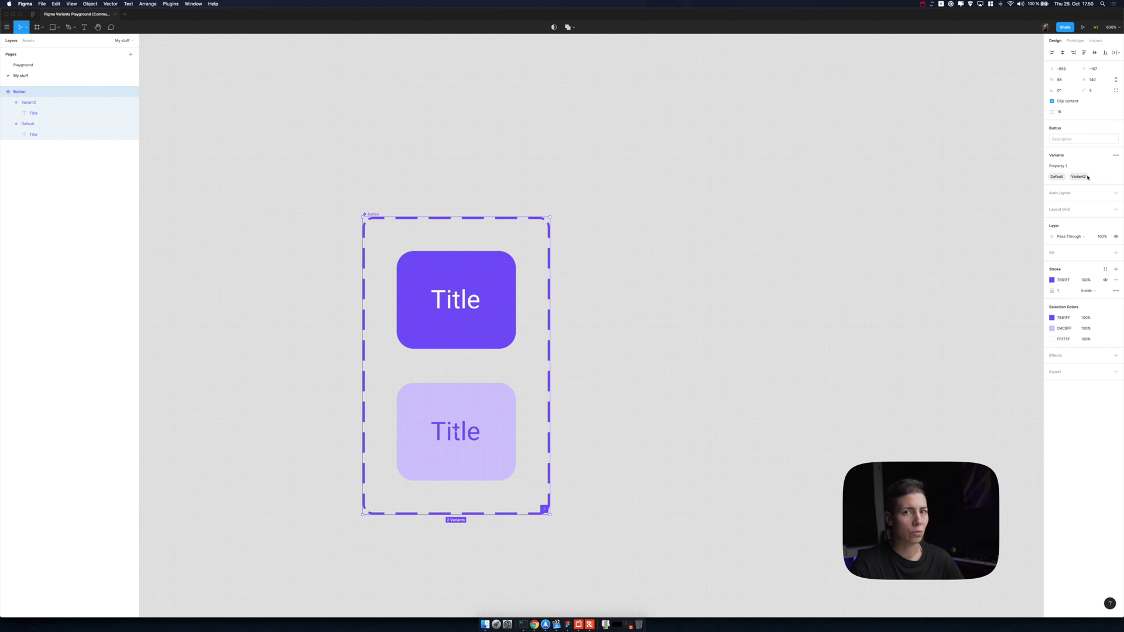
- Set the top variant's value to Primary and the lilac variant's to Secondary
click(477, 299)
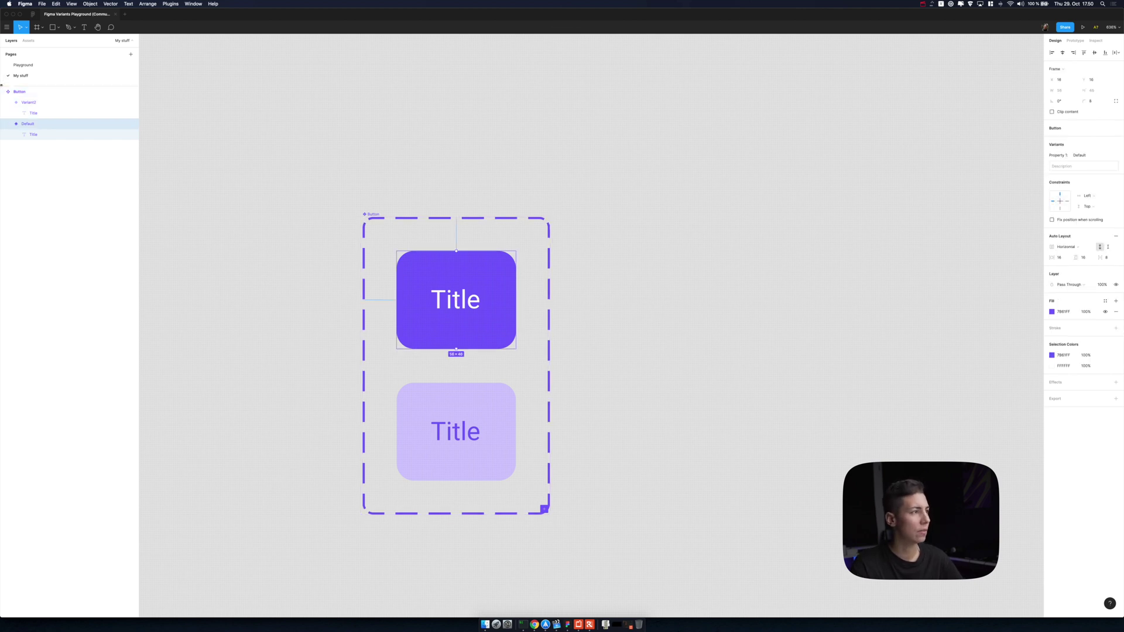
click(1081, 156)
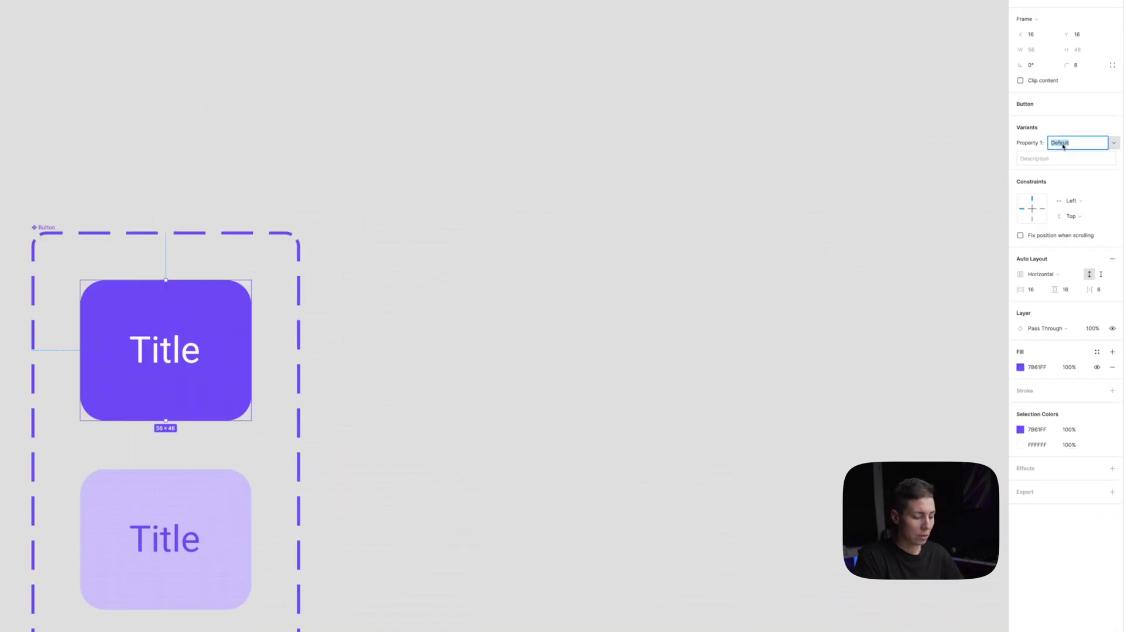
text(Primary)
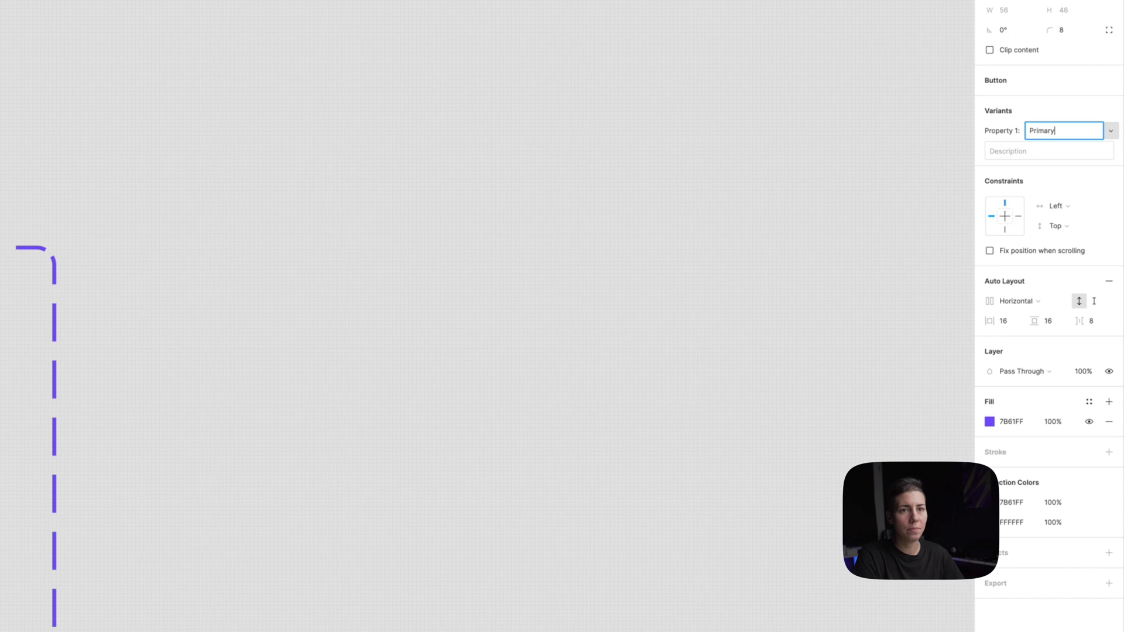
key(Return)
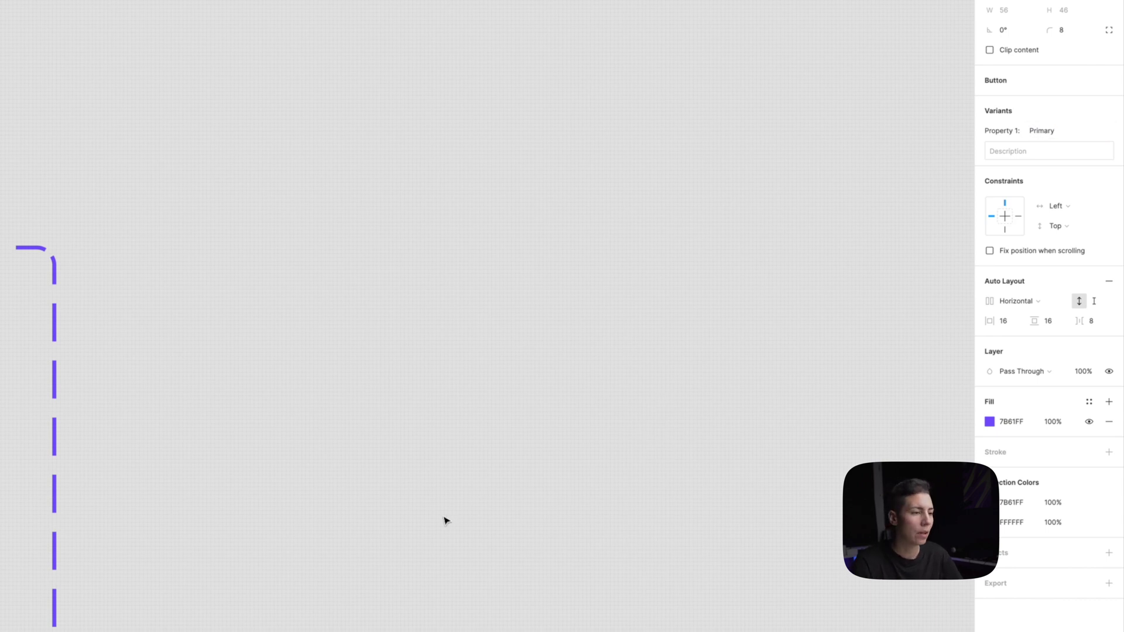
click(0, 618)
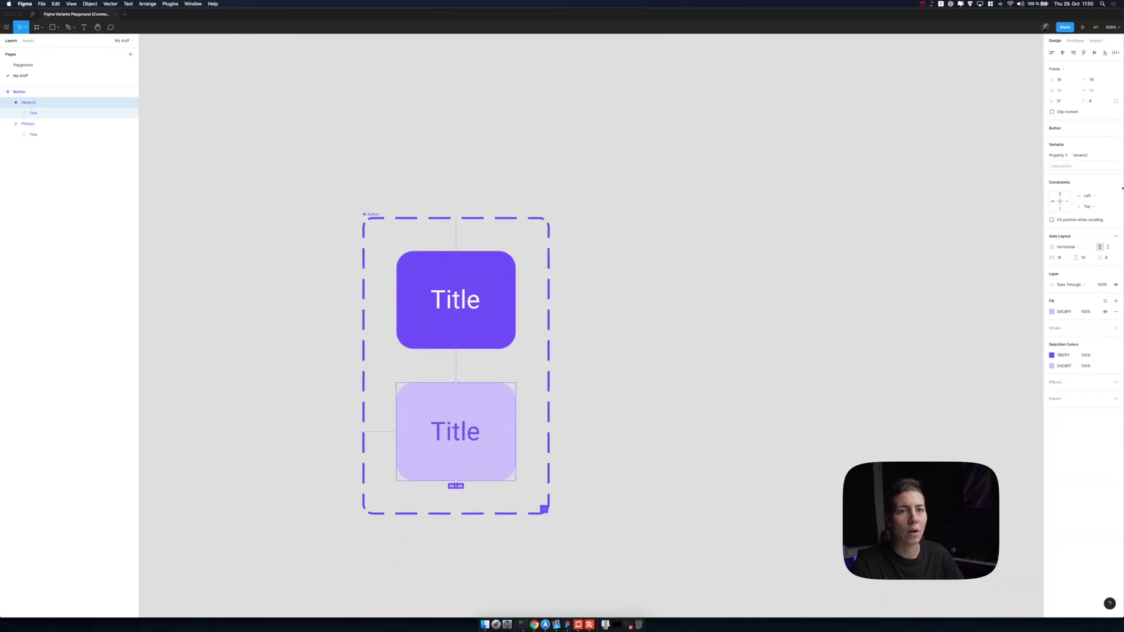
click(1080, 156)
text(Secondary)
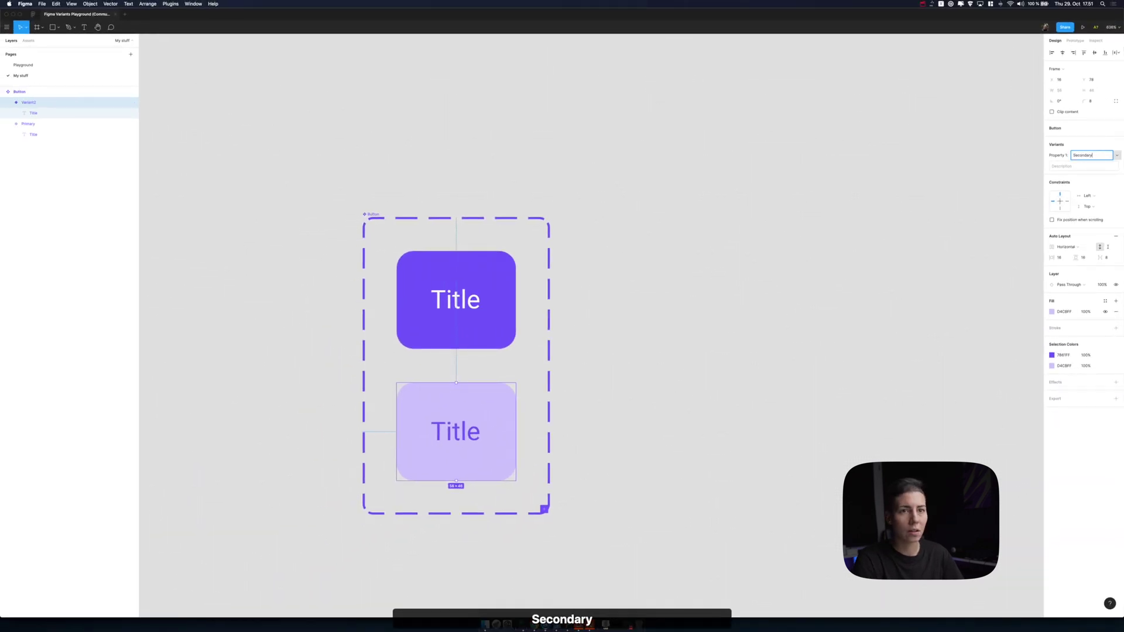
key(Return)
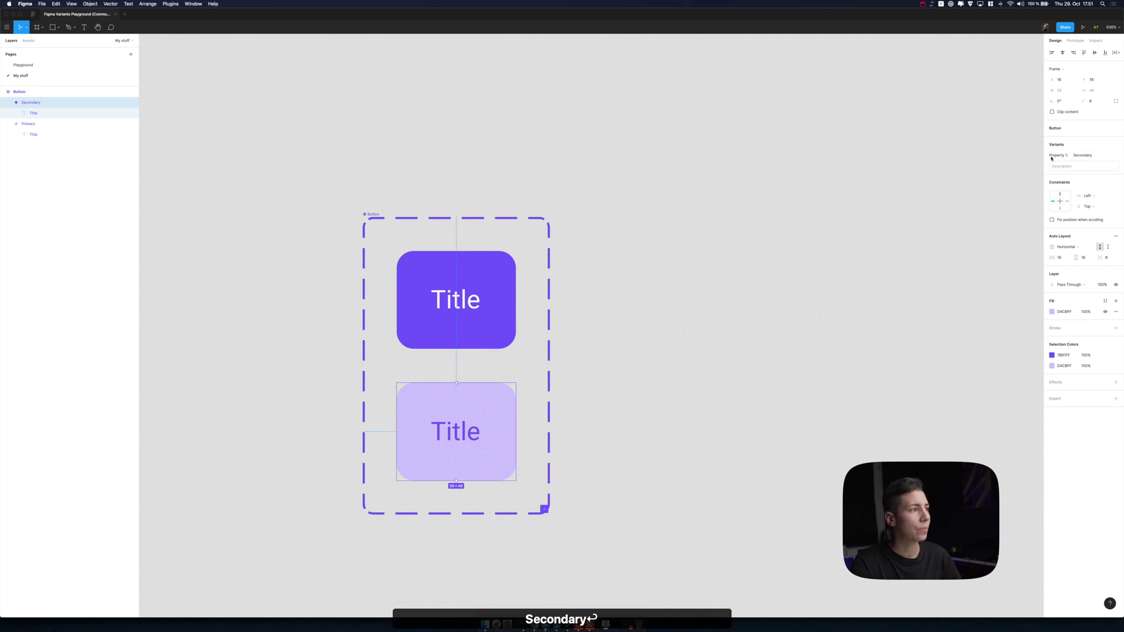
- Rename the component set's Property 1 to Type
click(374, 214)
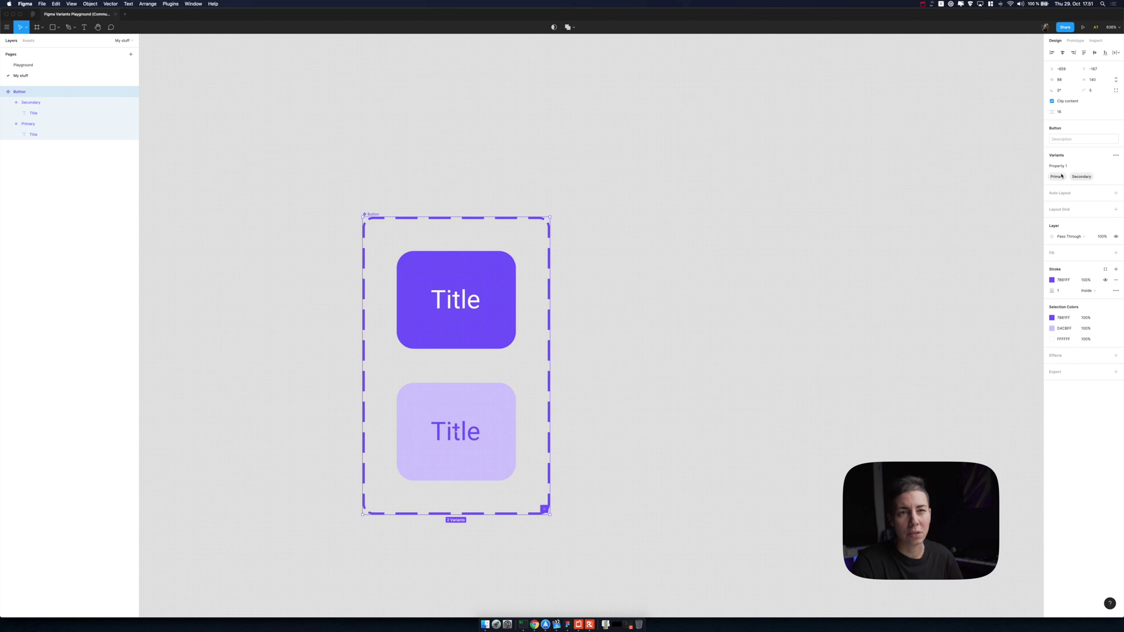
click(1063, 167)
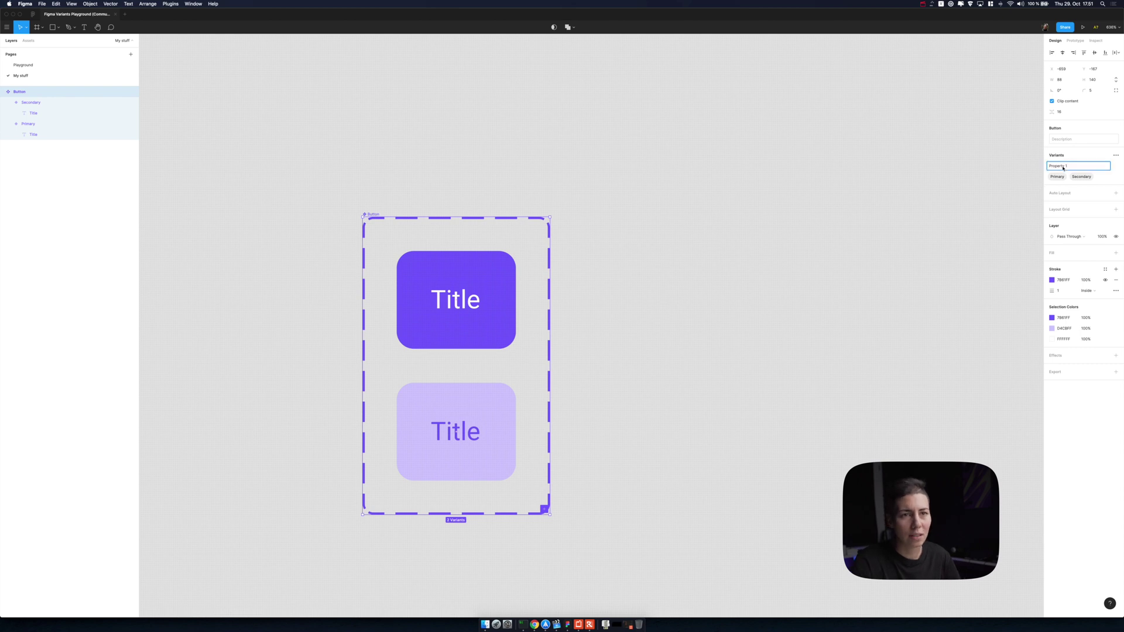
double_click(1063, 166)
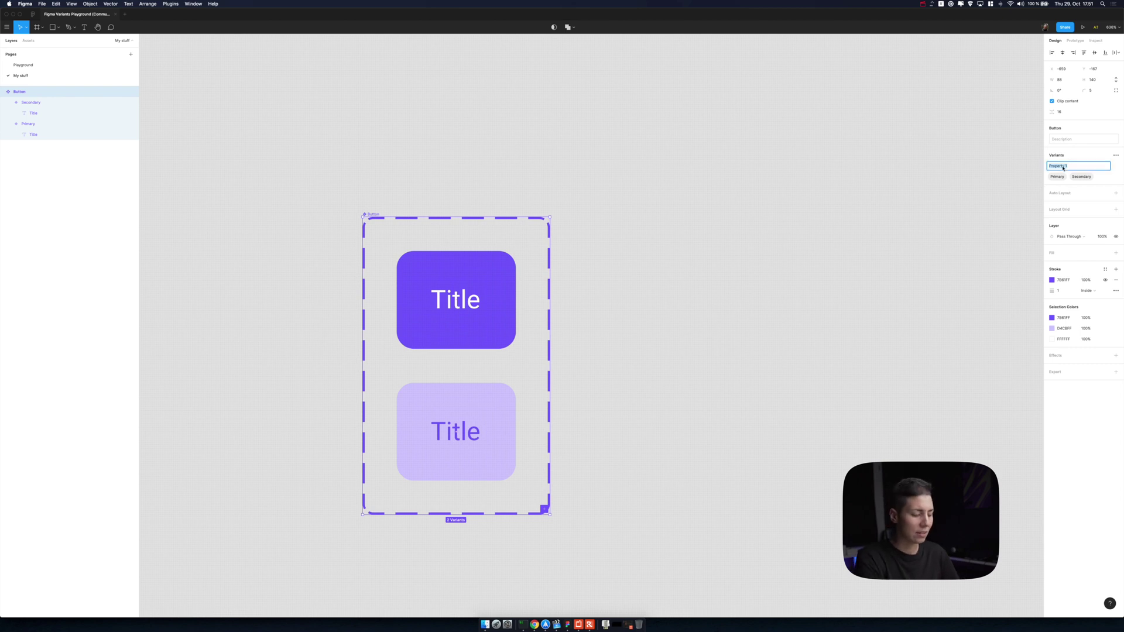
text(Type)
key(Return)
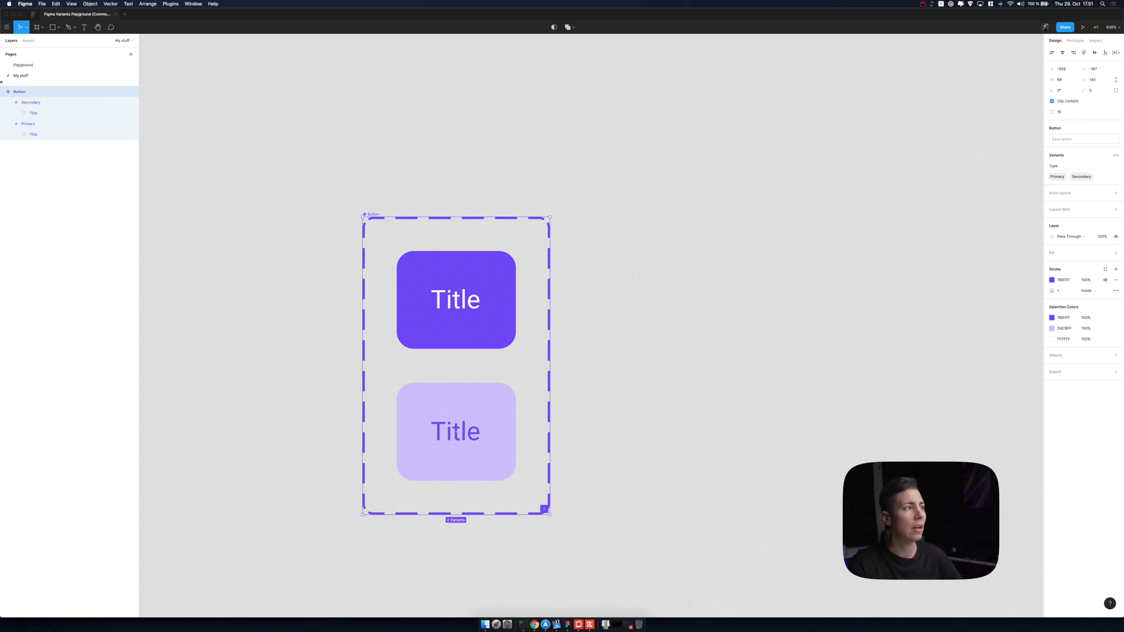
- Drag a Button instance from Local components onto the canvas beside the set
click(28, 40)
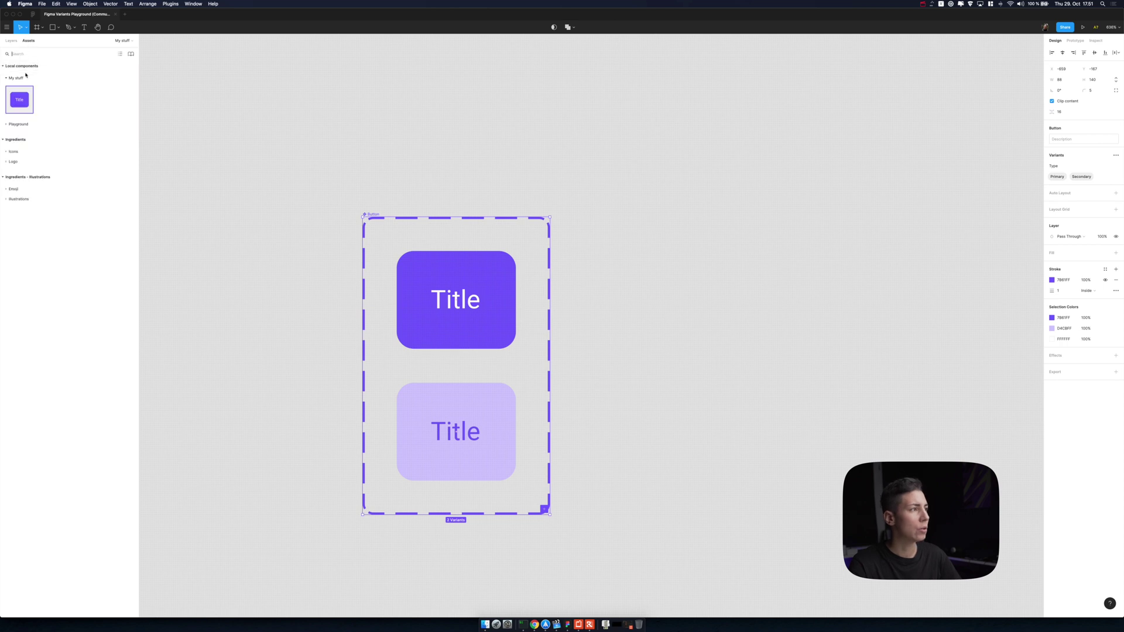
drag(18, 102, 731, 325)
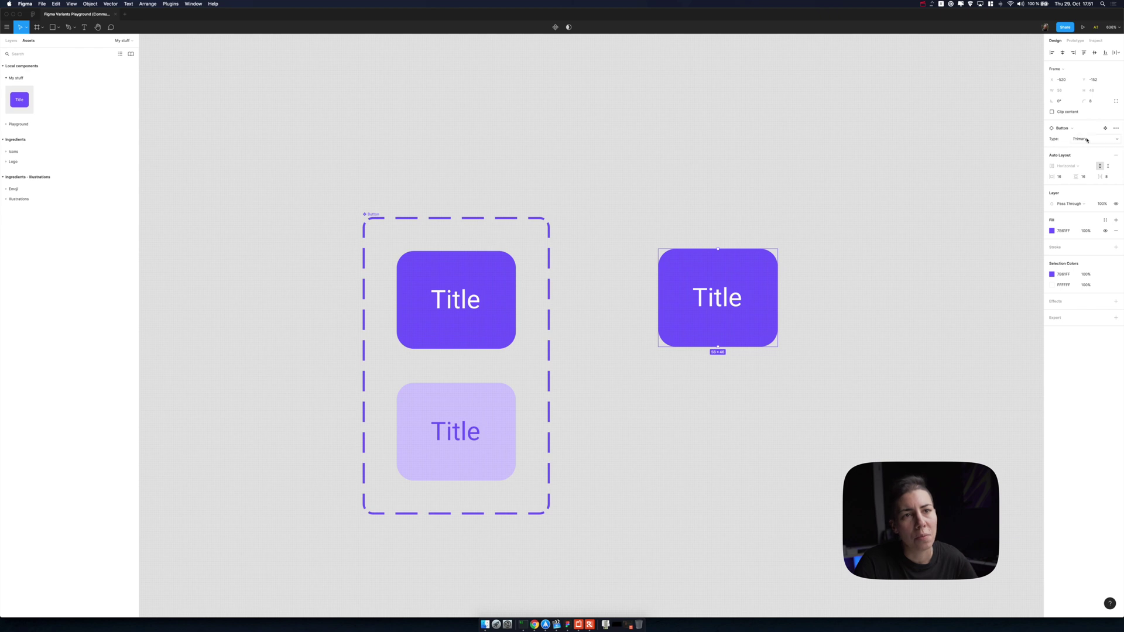
click(1087, 140)
- Switch the instance to Secondary and widen the component set to the right
click(1091, 146)
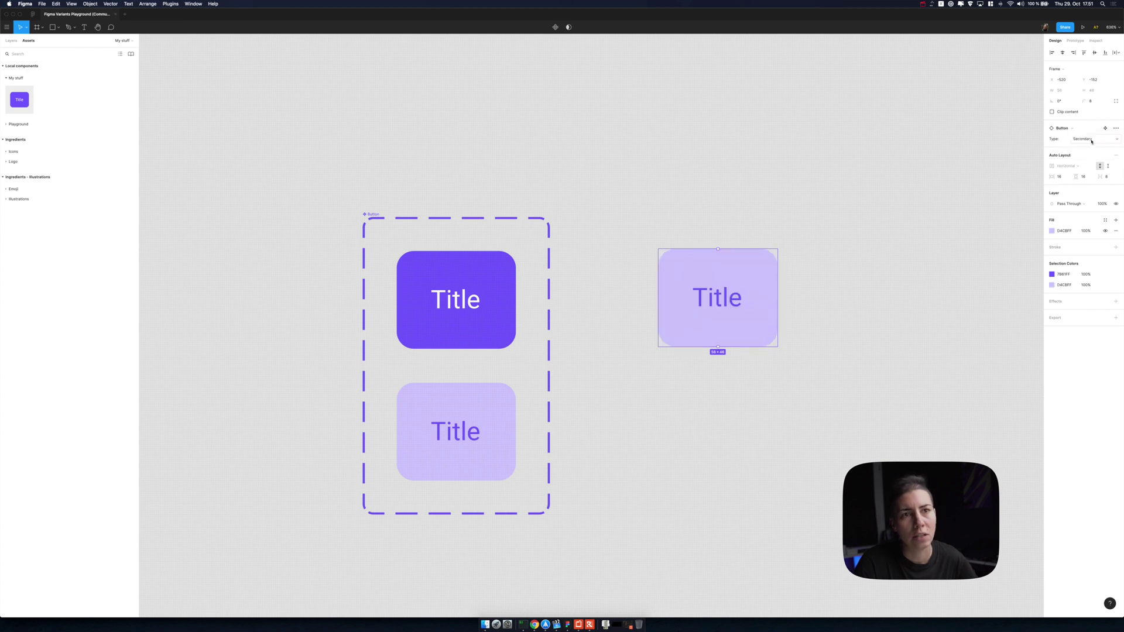
drag(549, 328, 782, 338)
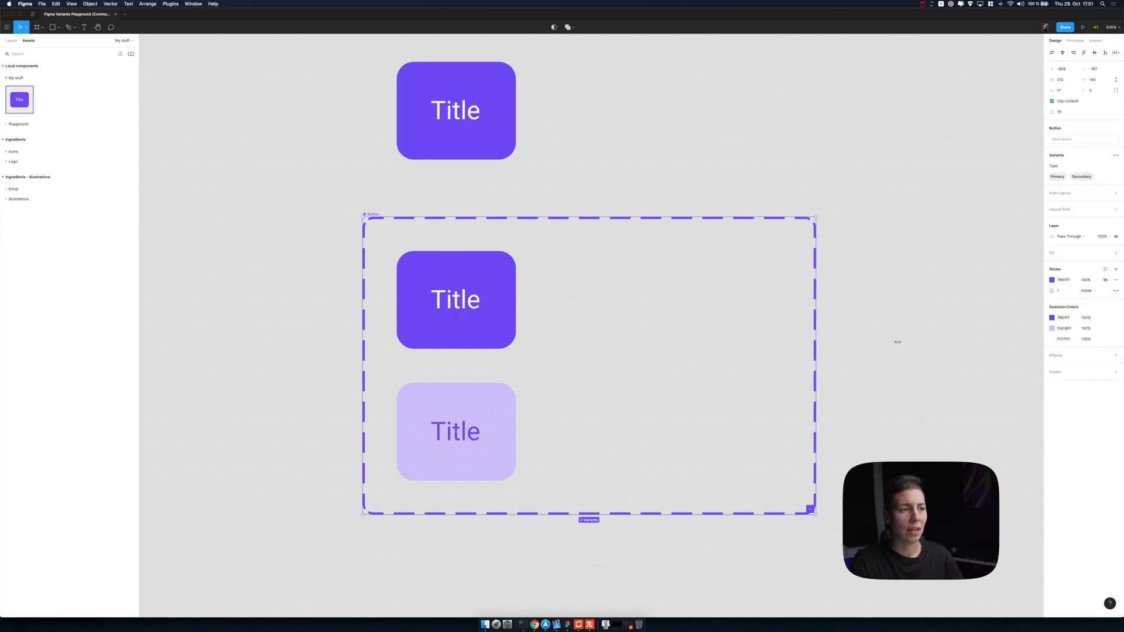
drag(898, 342, 913, 342)
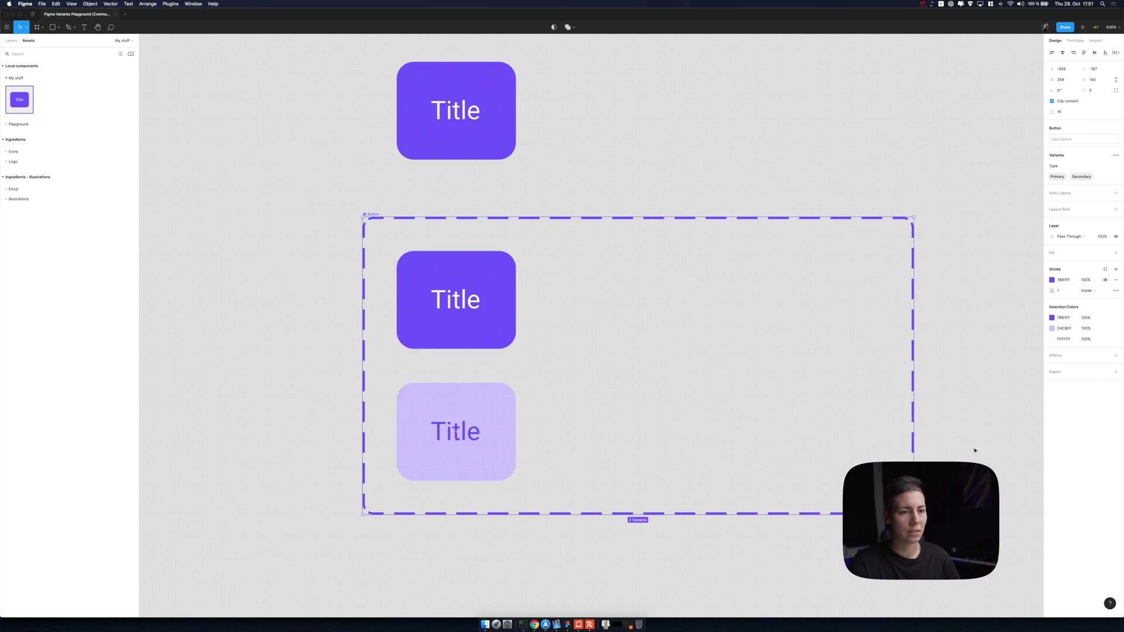
- Duplicate the Primary and Secondary variants into a second column, adding Type3 and Type4
click(453, 307)
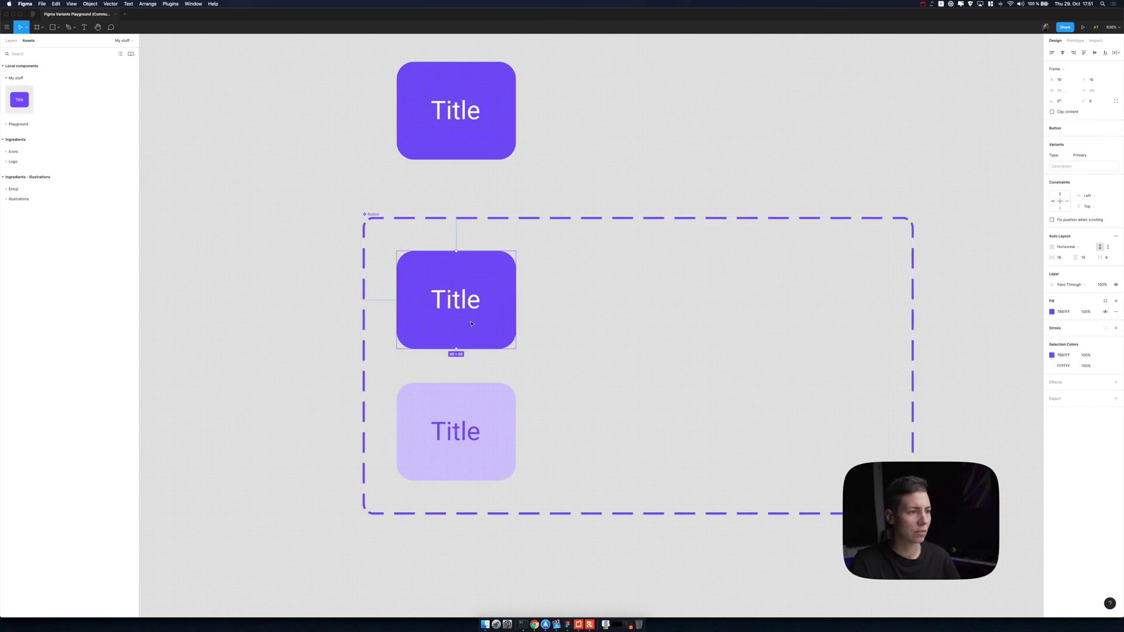
shift+click(476, 421)
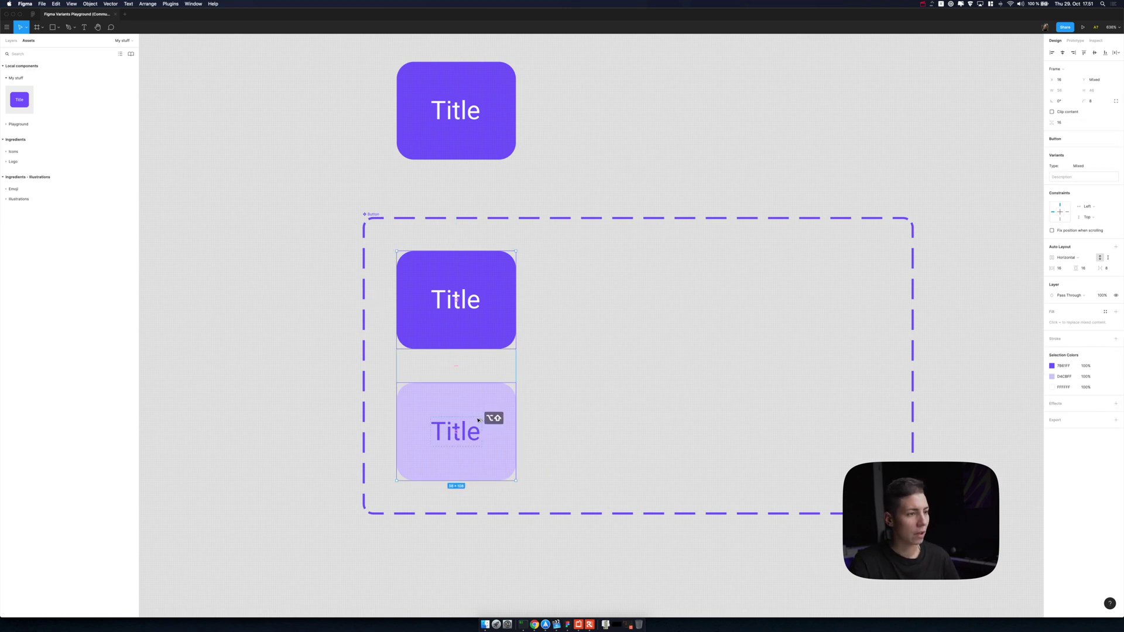
drag(476, 420, 615, 420)
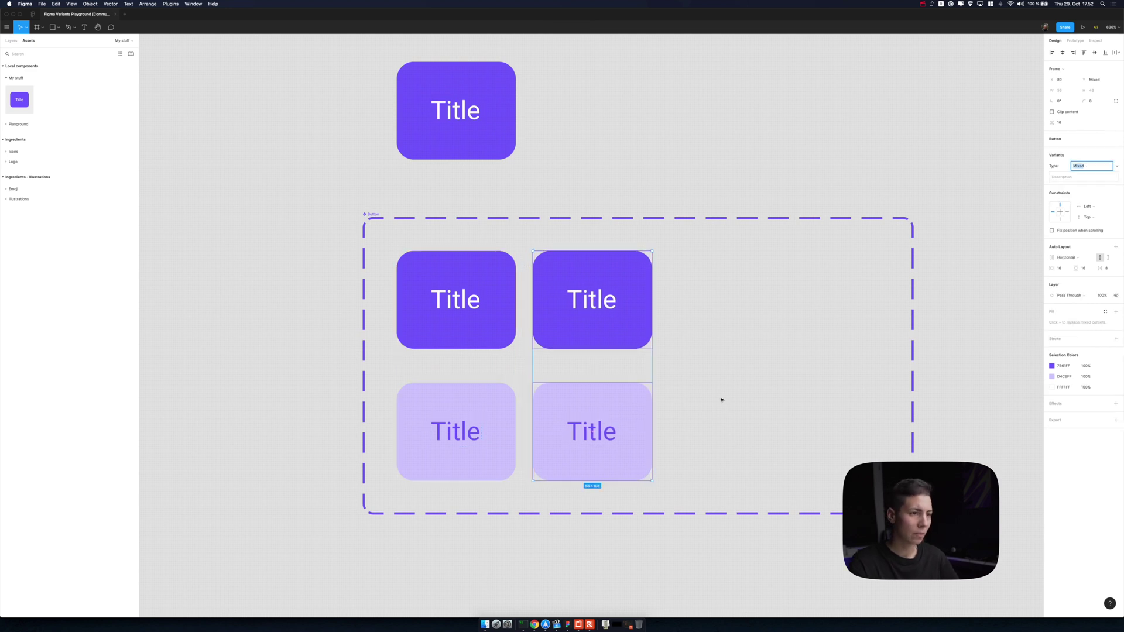
click(11, 41)
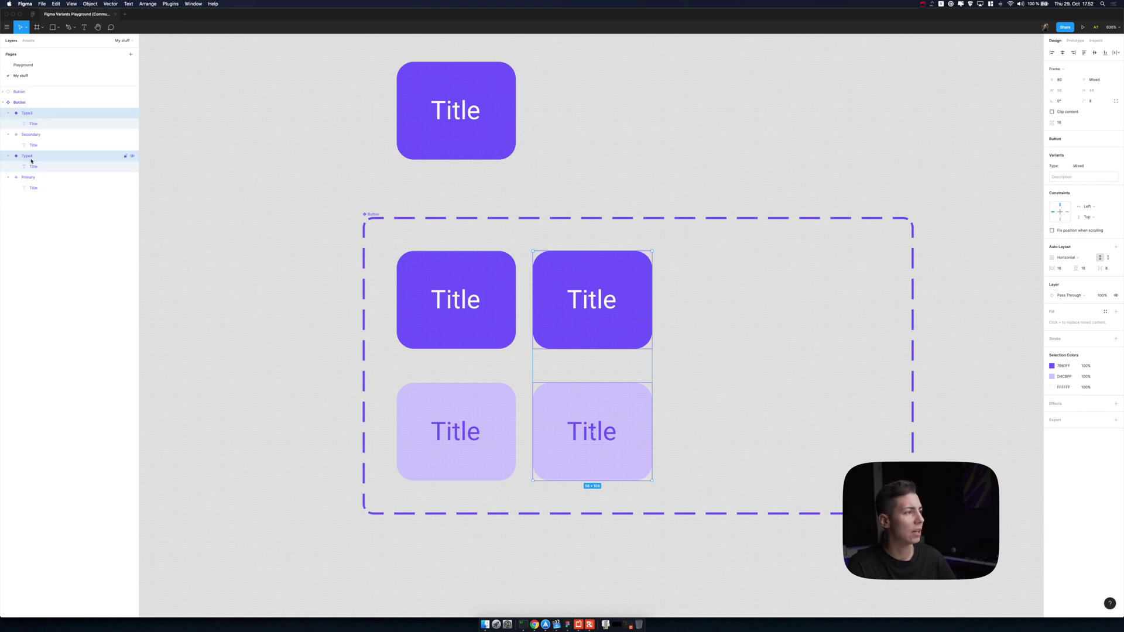
- Set the right-column variants Type3 and Type4 to 50% opacity
click(612, 110)
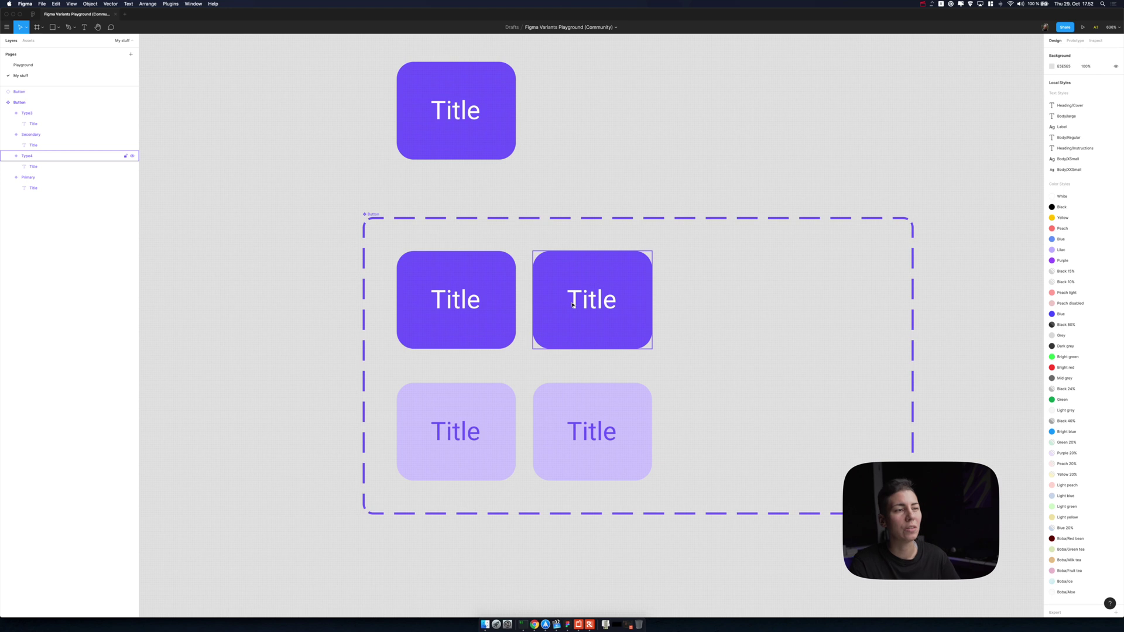
click(572, 303)
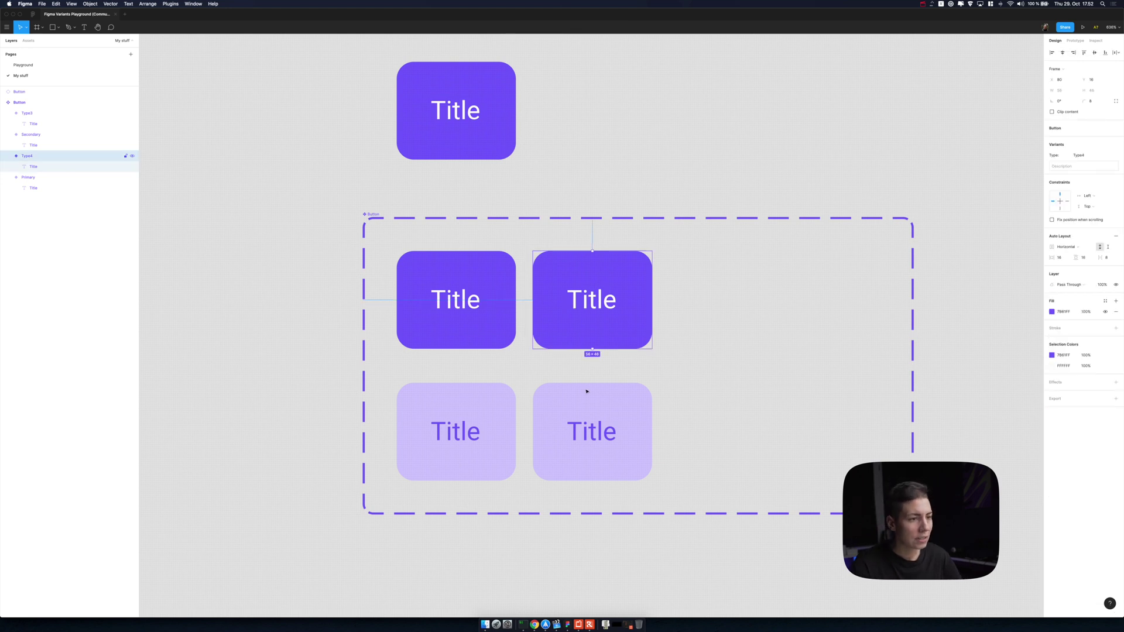
shift+click(592, 410)
key(5)
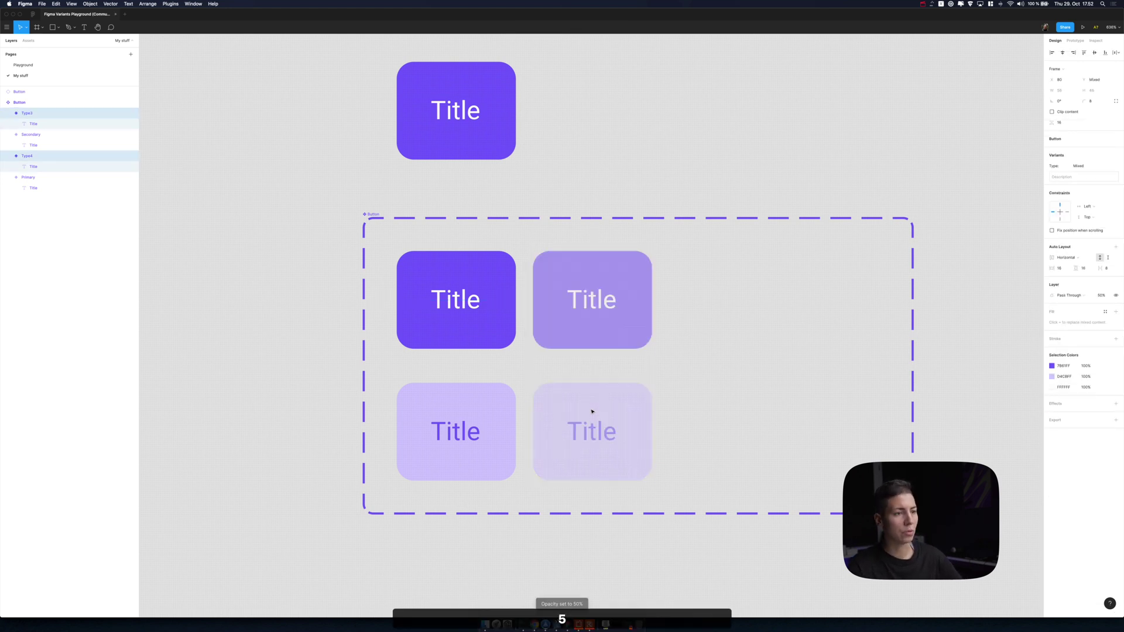
click(680, 163)
click(610, 302)
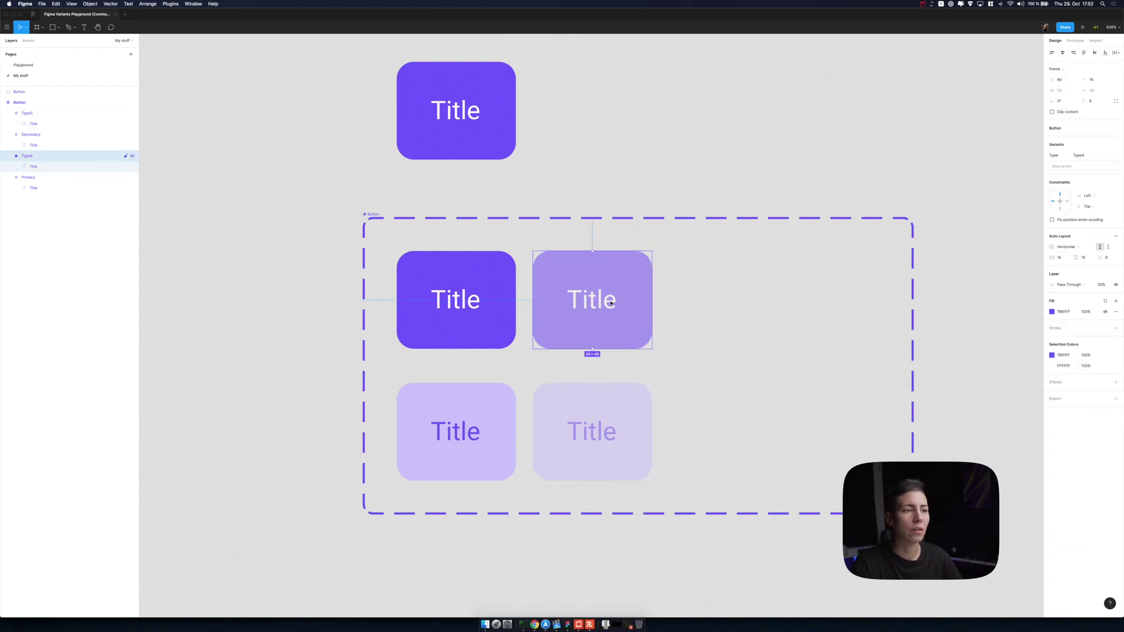
- Set the faded variants' Type to Primary (top) and Secondary (bottom), then select the set
click(1117, 158)
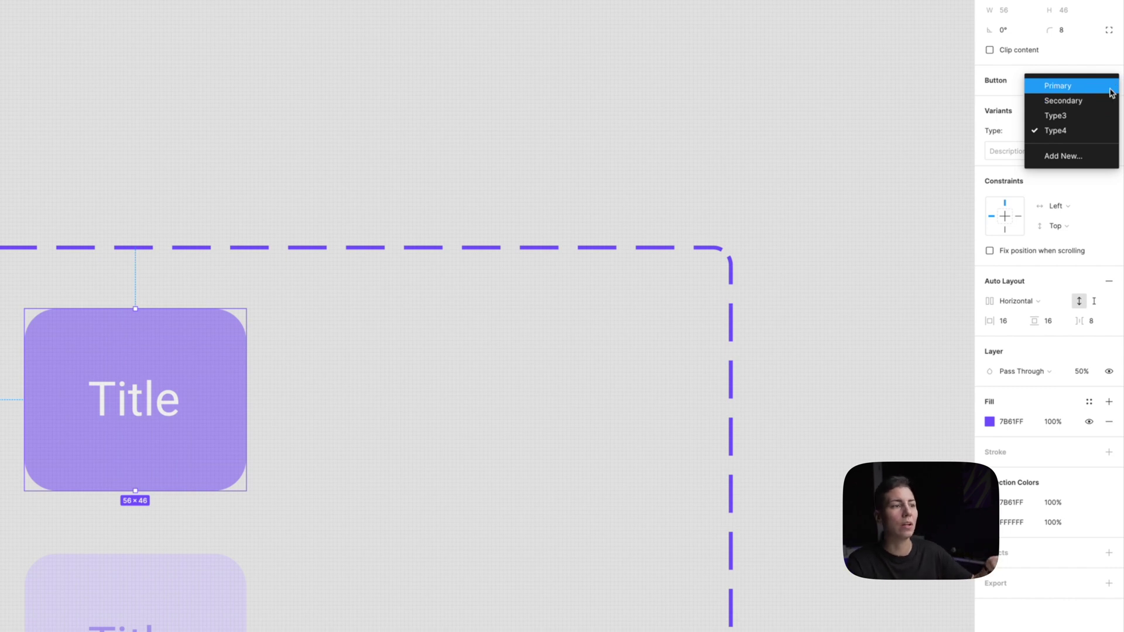
click(1110, 89)
key(Tab)
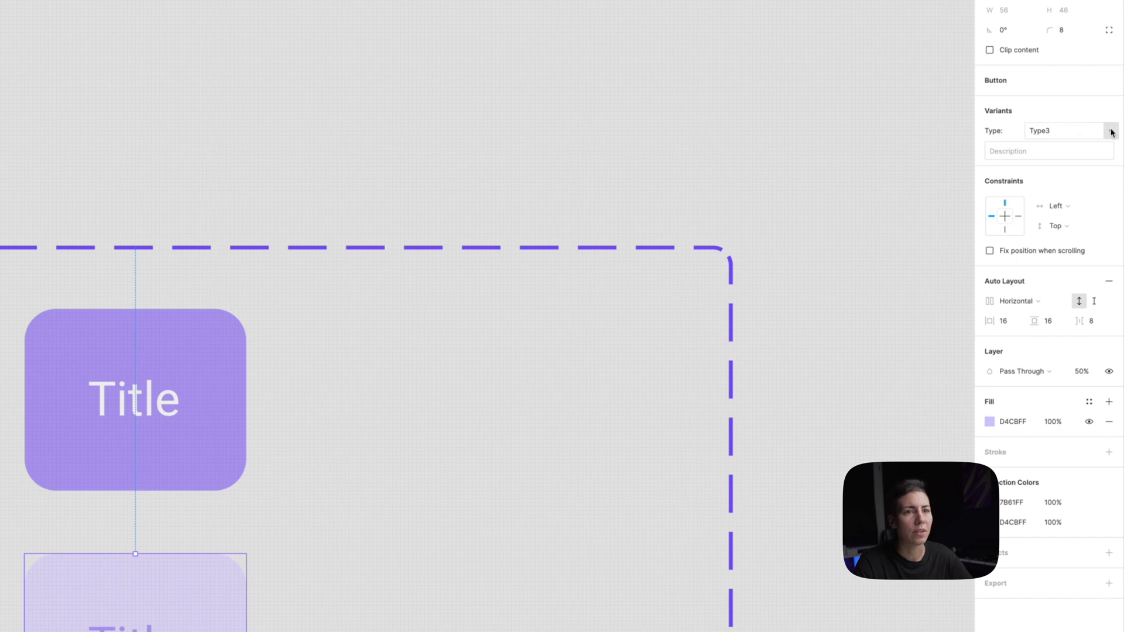
click(1110, 131)
click(1103, 114)
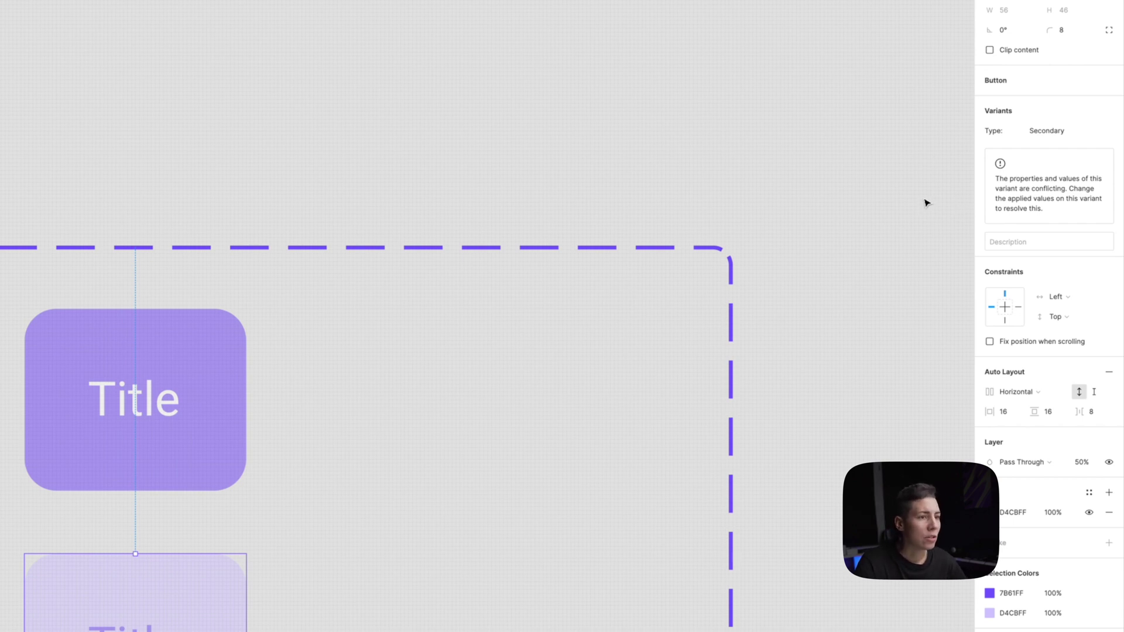
click(90, 412)
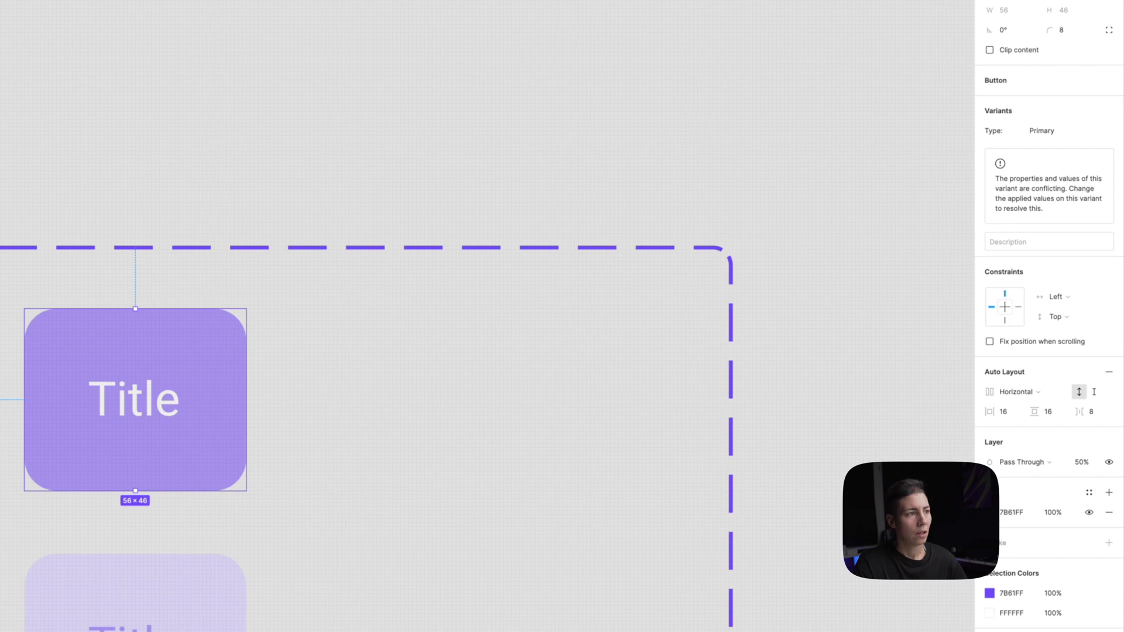
key(shift+Return)
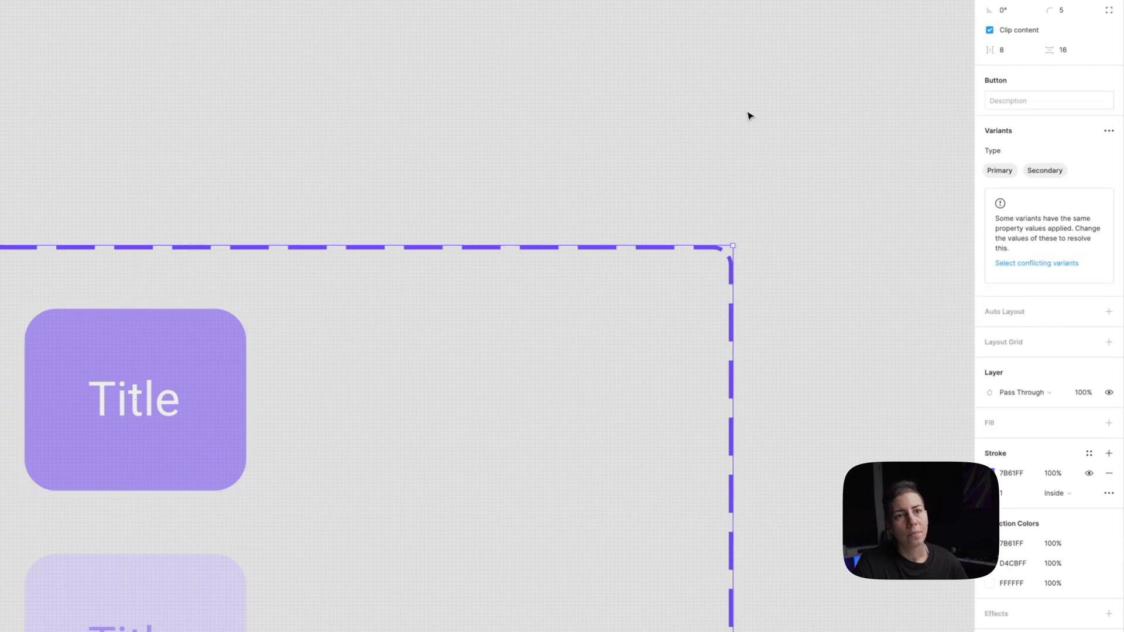
- Add a new variant property named State
click(1106, 137)
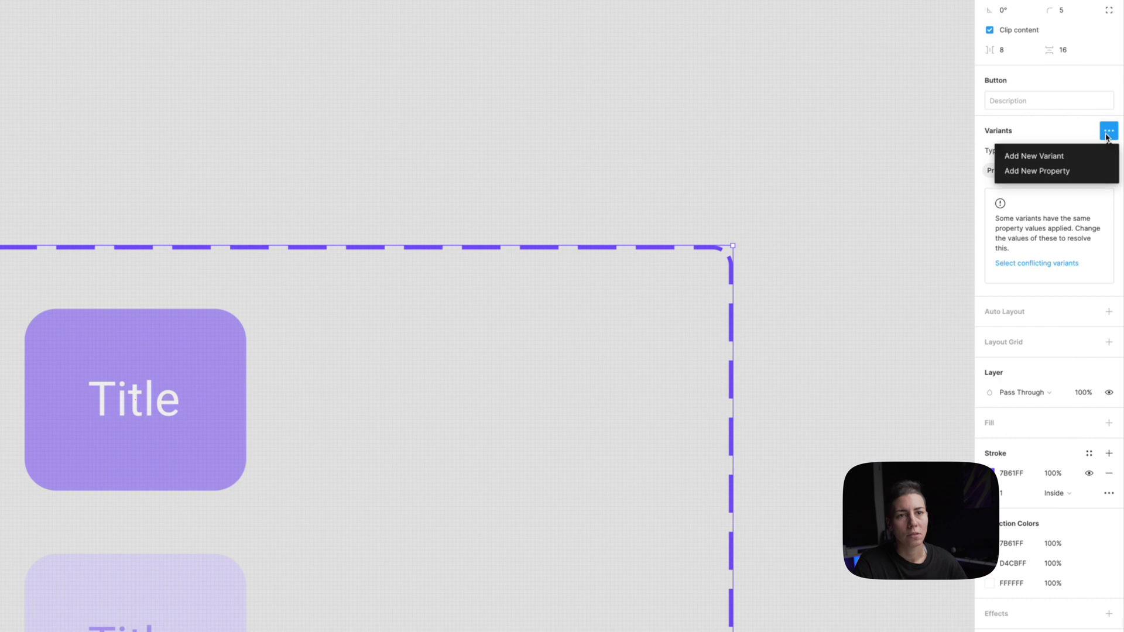
click(1085, 170)
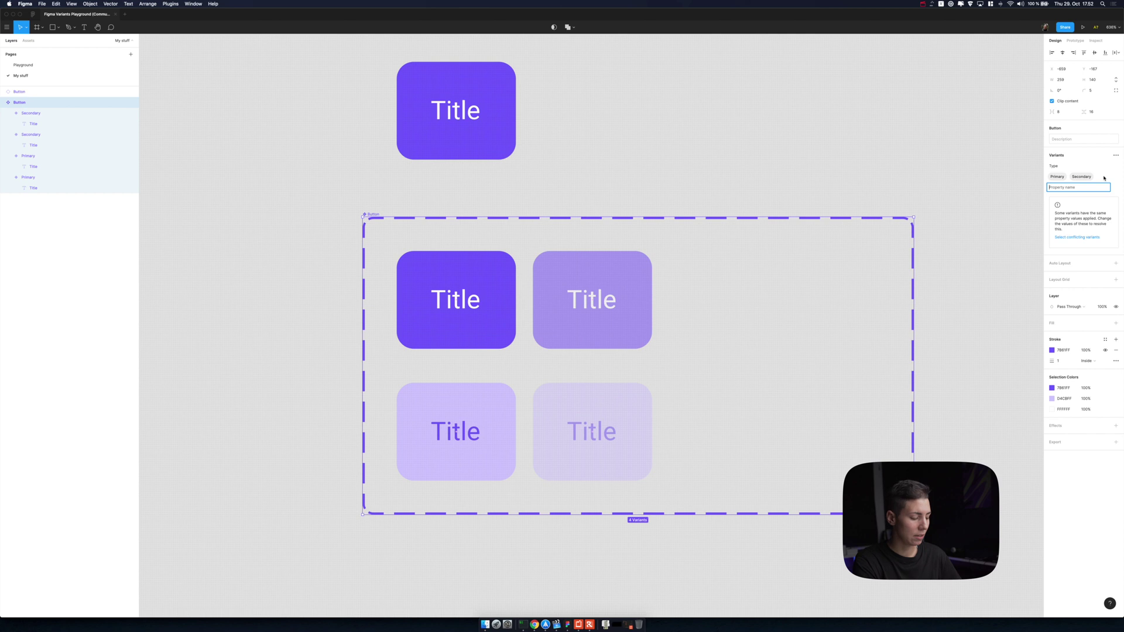
text(State)
key(Return)
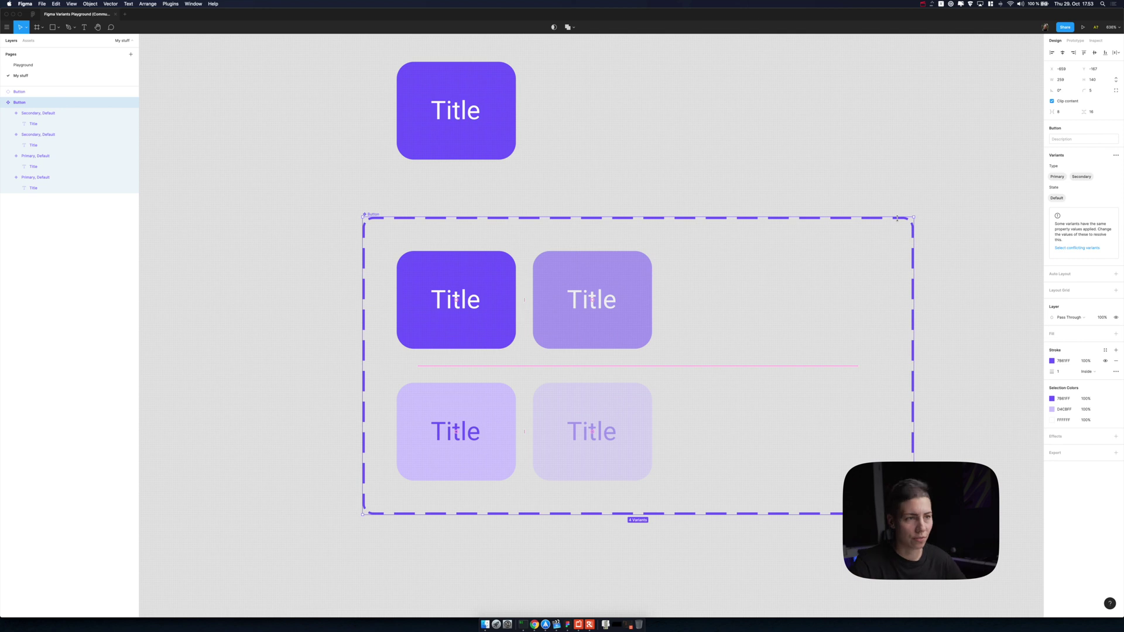
- Set State to Disabled on both faded right-column variants
click(579, 303)
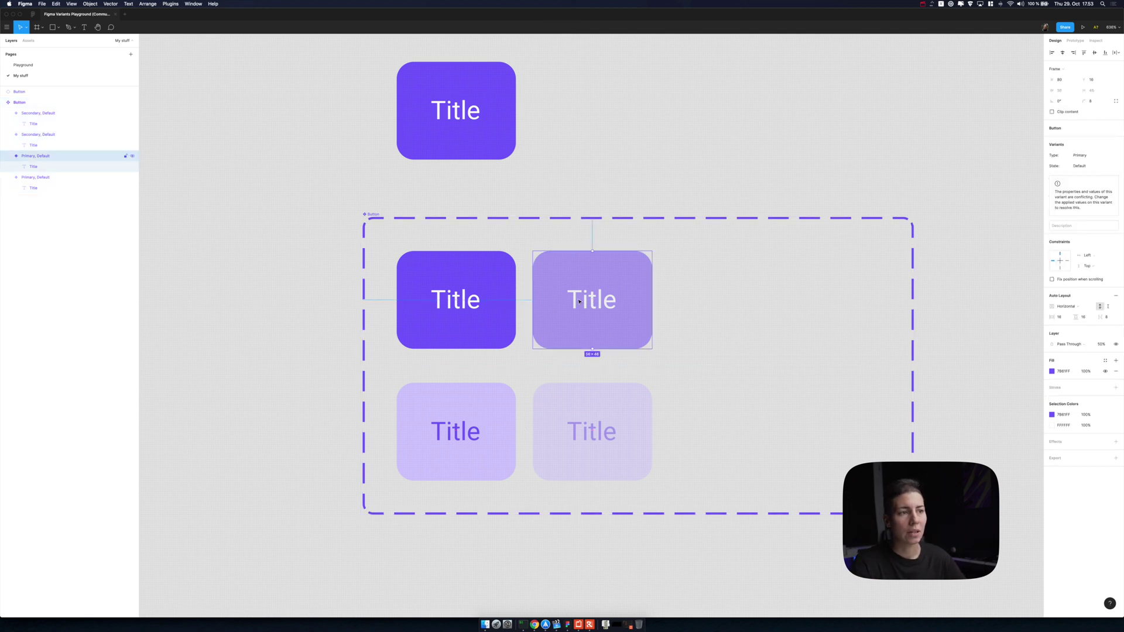
click(1095, 168)
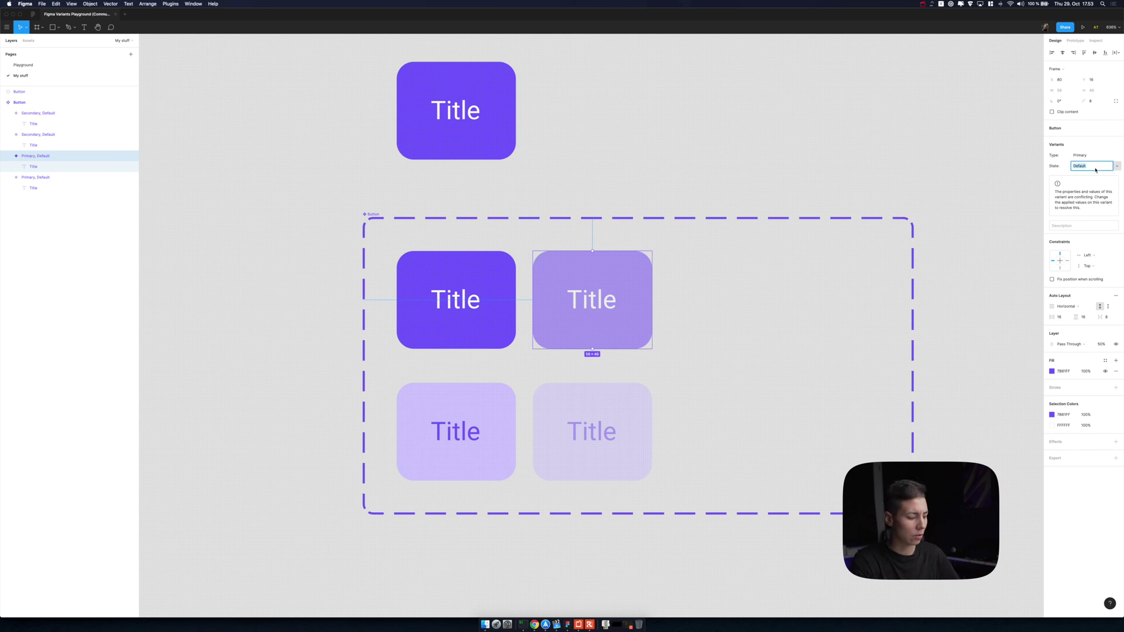
text(Disabled)
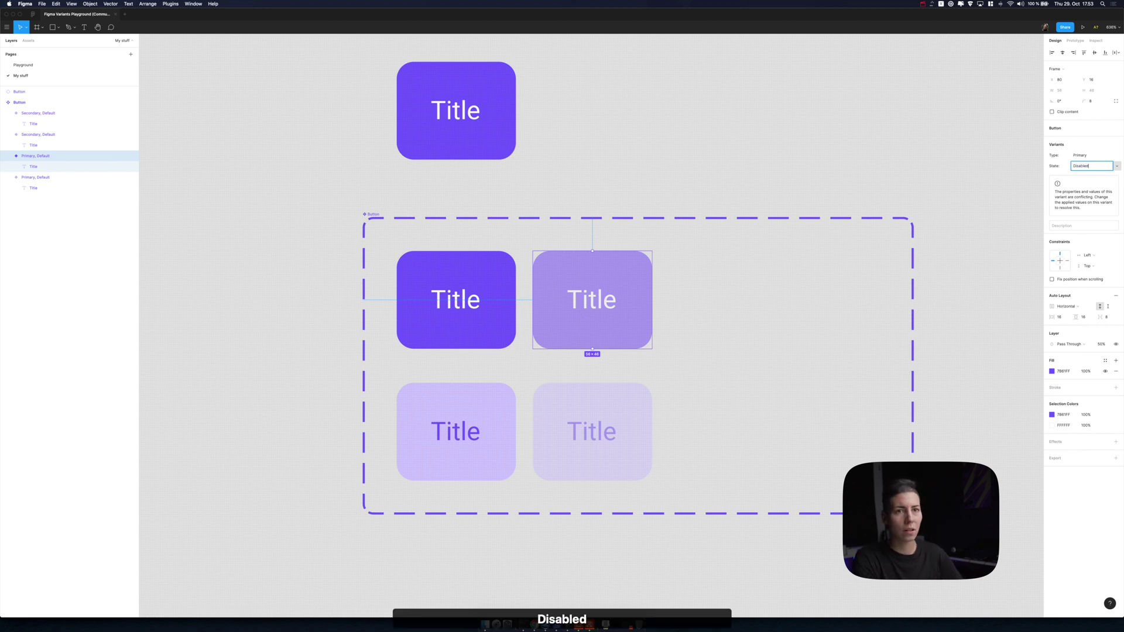
key(Return)
click(605, 433)
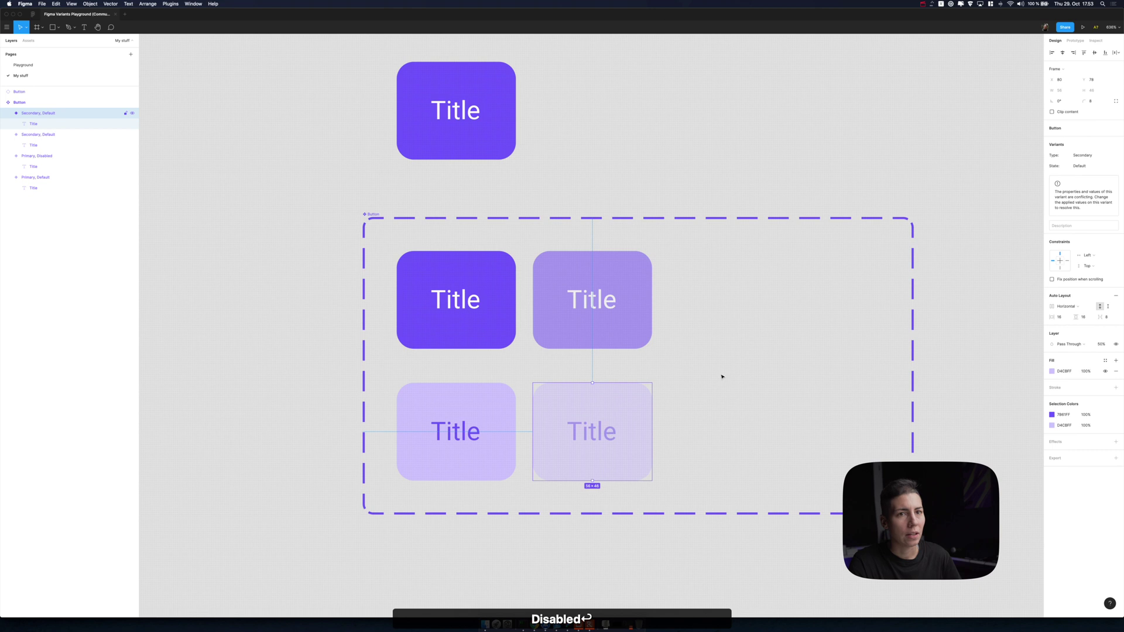
click(1095, 167)
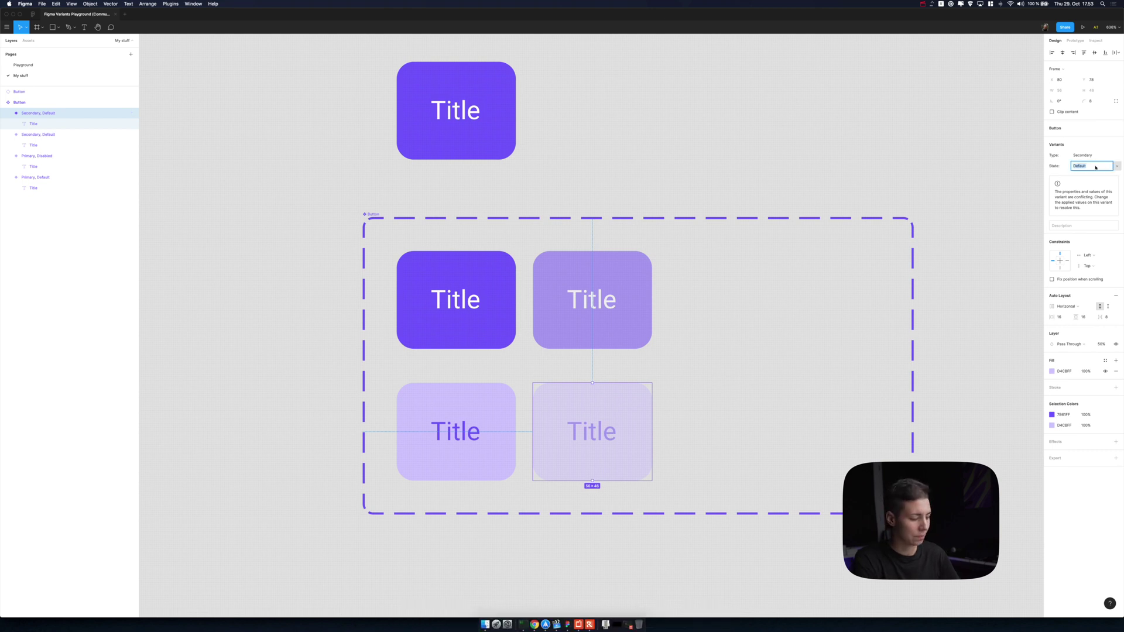
text(Disabled)
key(Return)
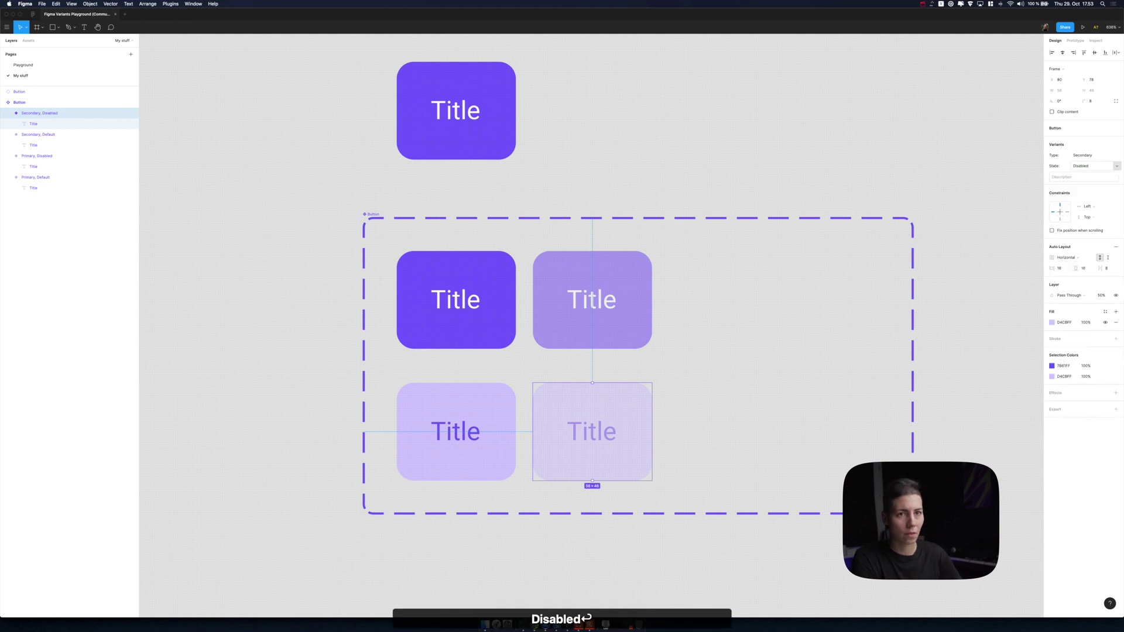
click(379, 218)
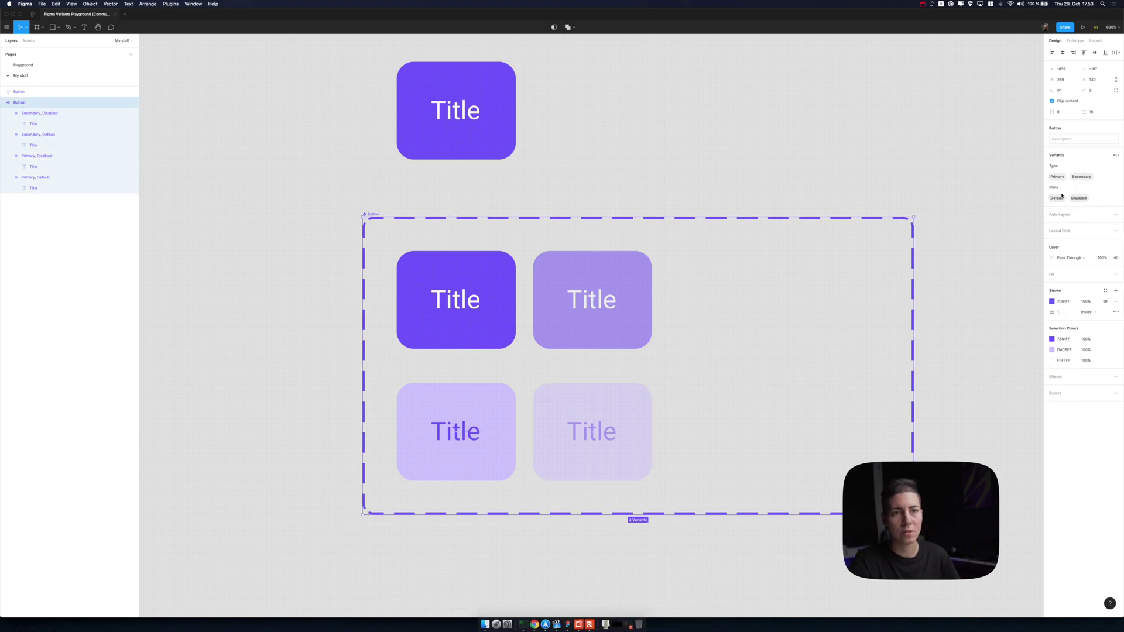
- Switch the instance through Secondary and Disabled, ending on Type Primary, State Disabled
click(440, 100)
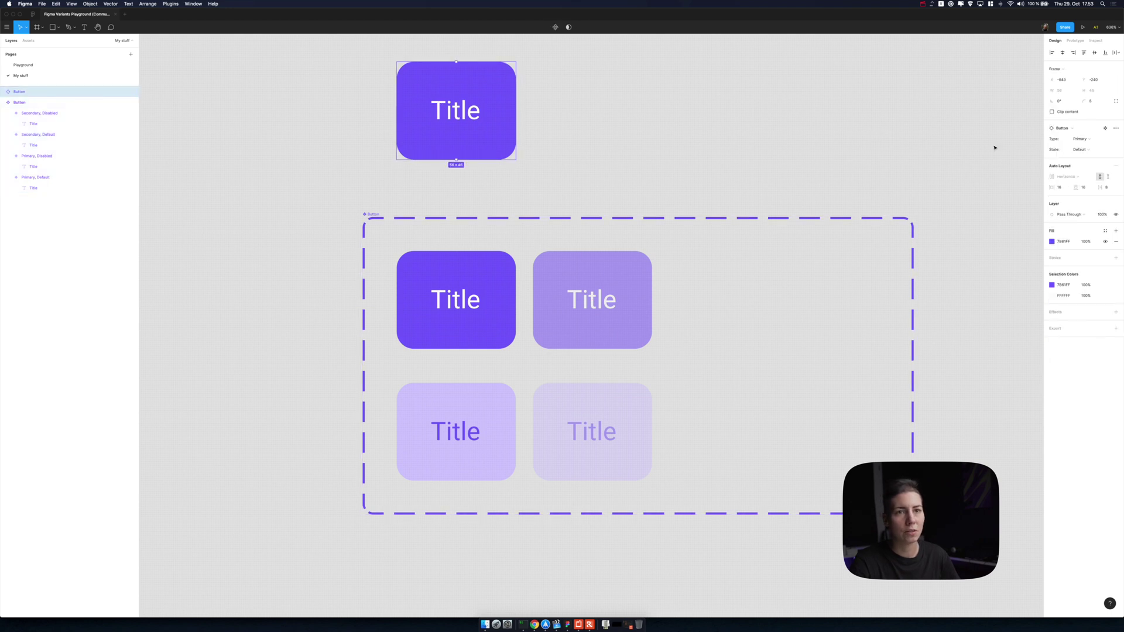
click(1086, 138)
click(1089, 147)
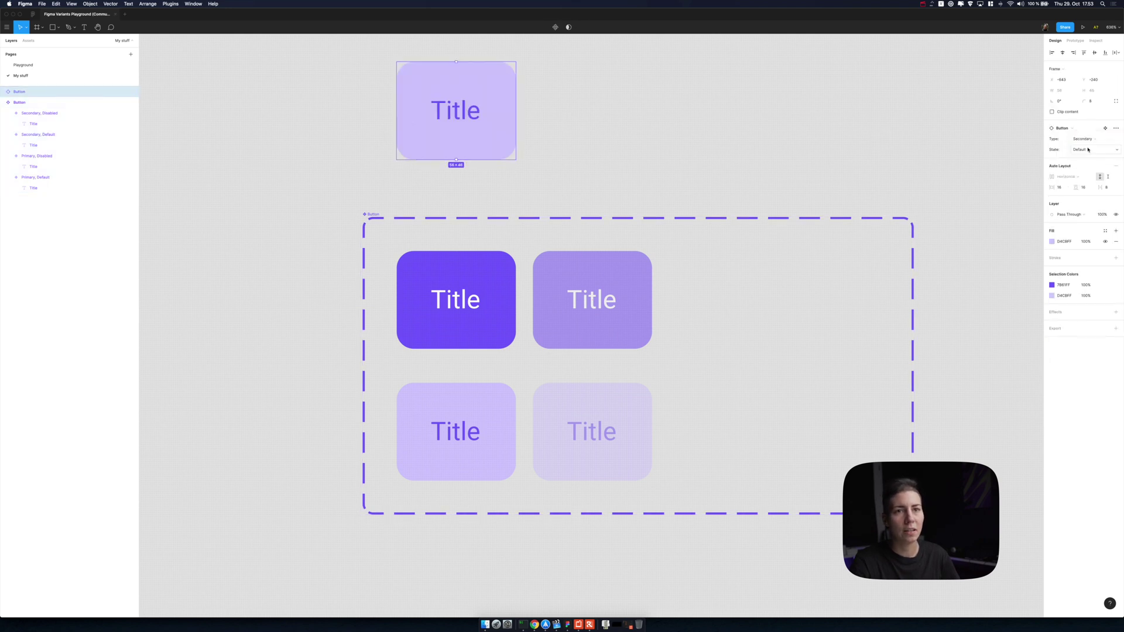
click(1082, 149)
click(1089, 157)
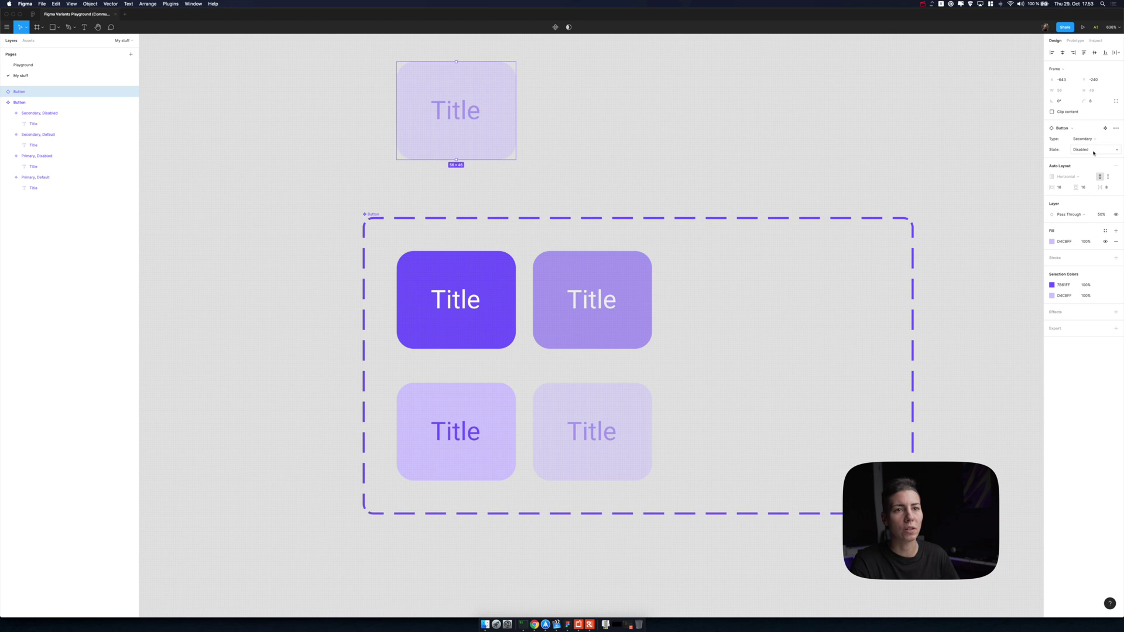
click(1093, 142)
click(1091, 134)
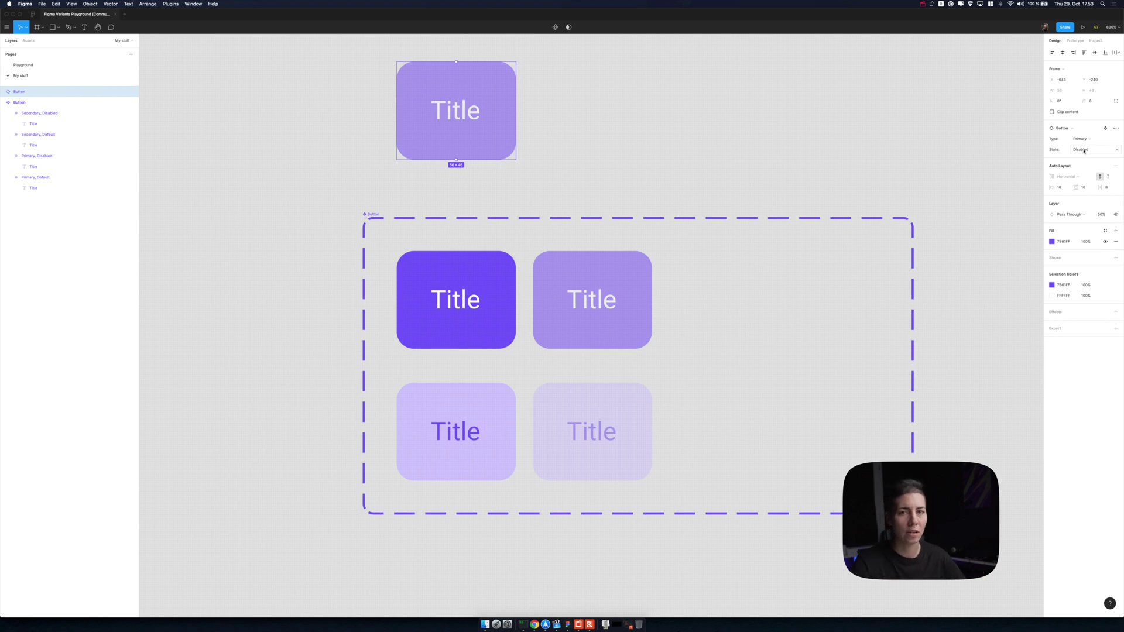
click(718, 170)
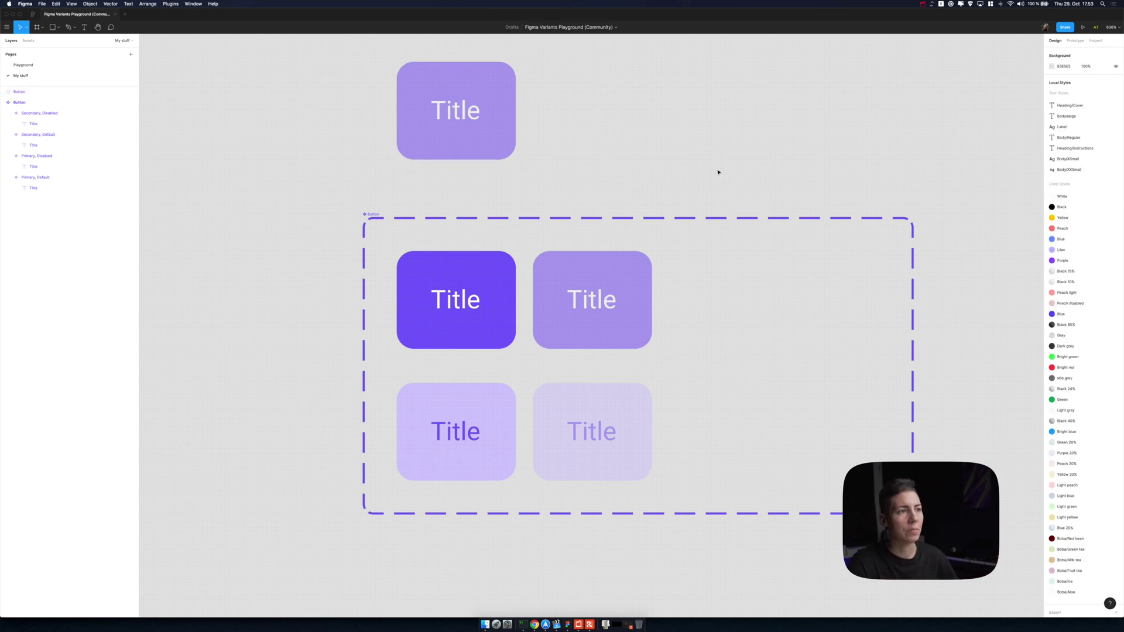
drag(699, 169, 668, 174)
scroll(667, 174, right, 2)
scroll(665, 176, down, 2)
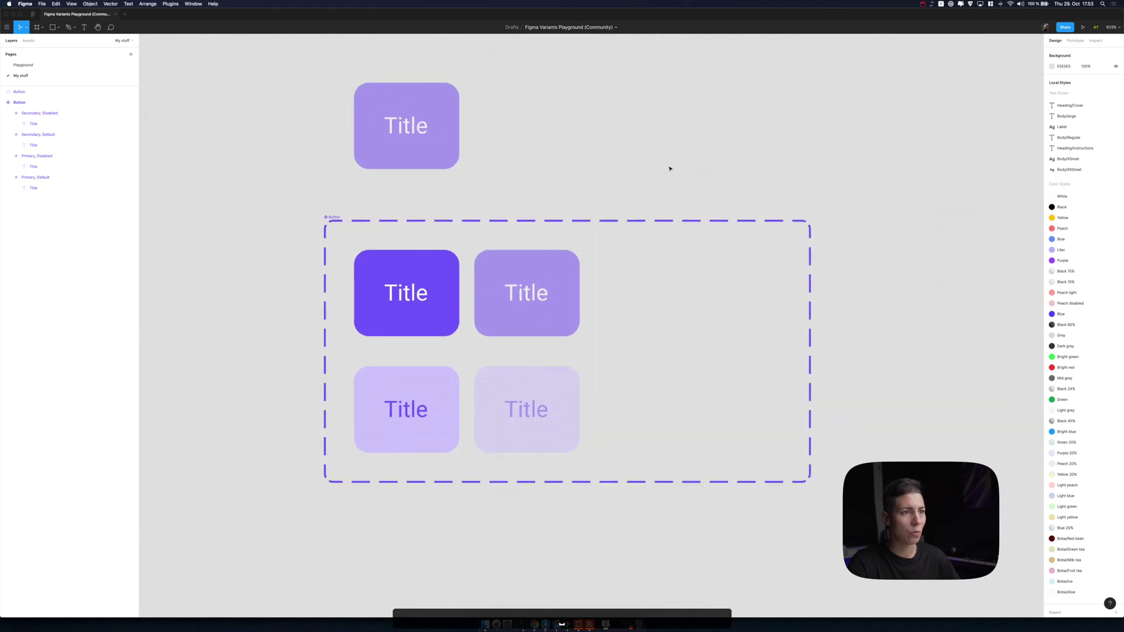
scroll(668, 173, up, 1)
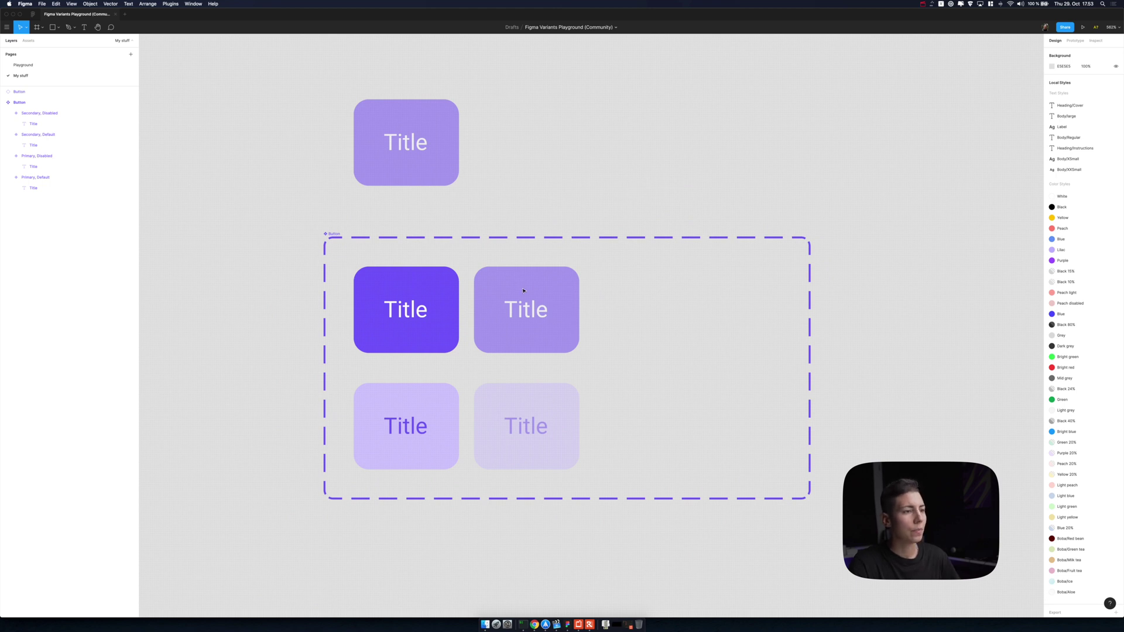
click(410, 317)
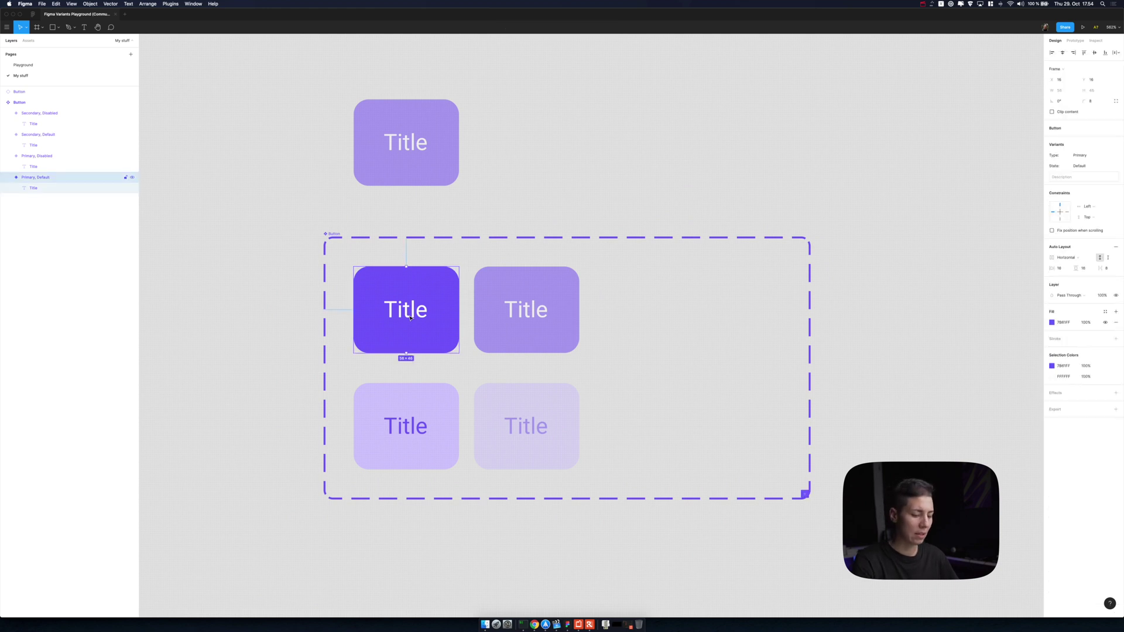
key(BackSpace)
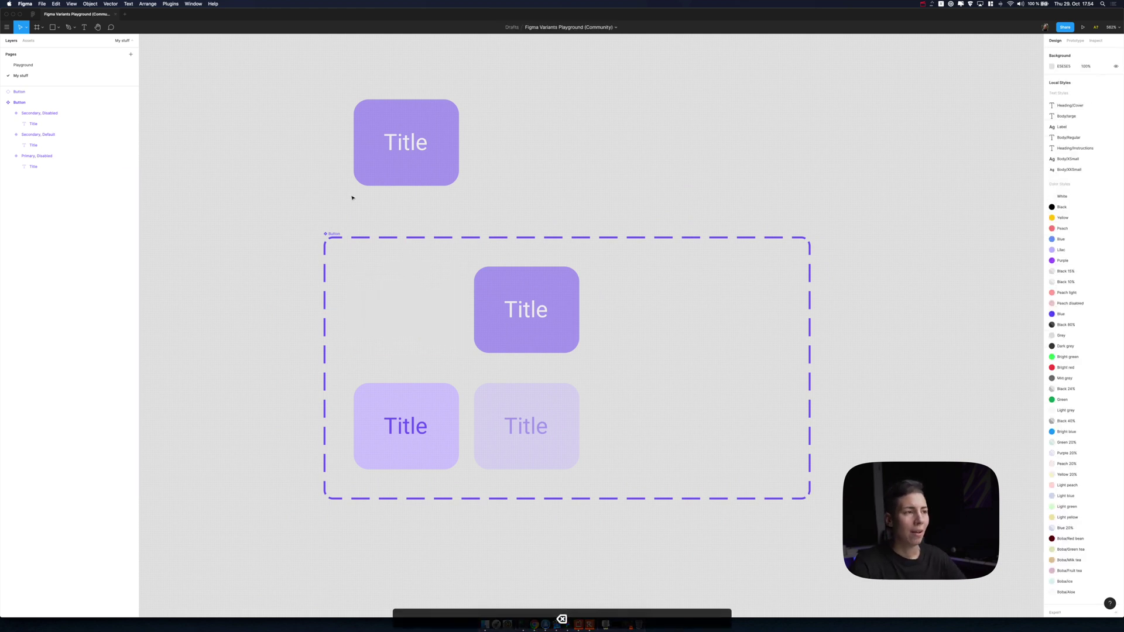
click(410, 158)
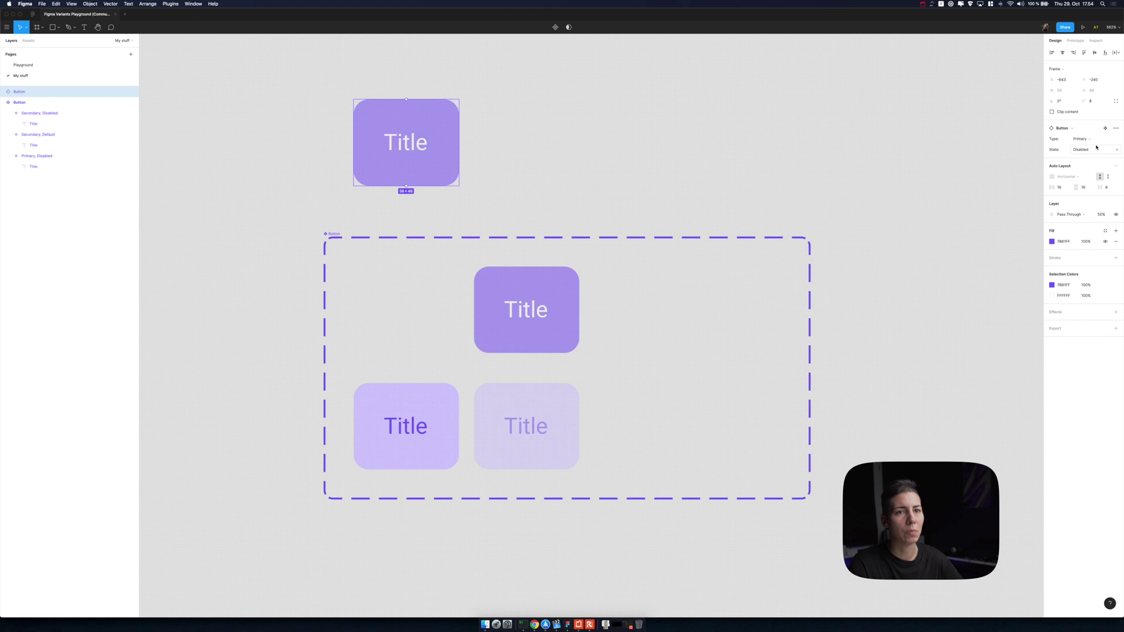
click(1082, 149)
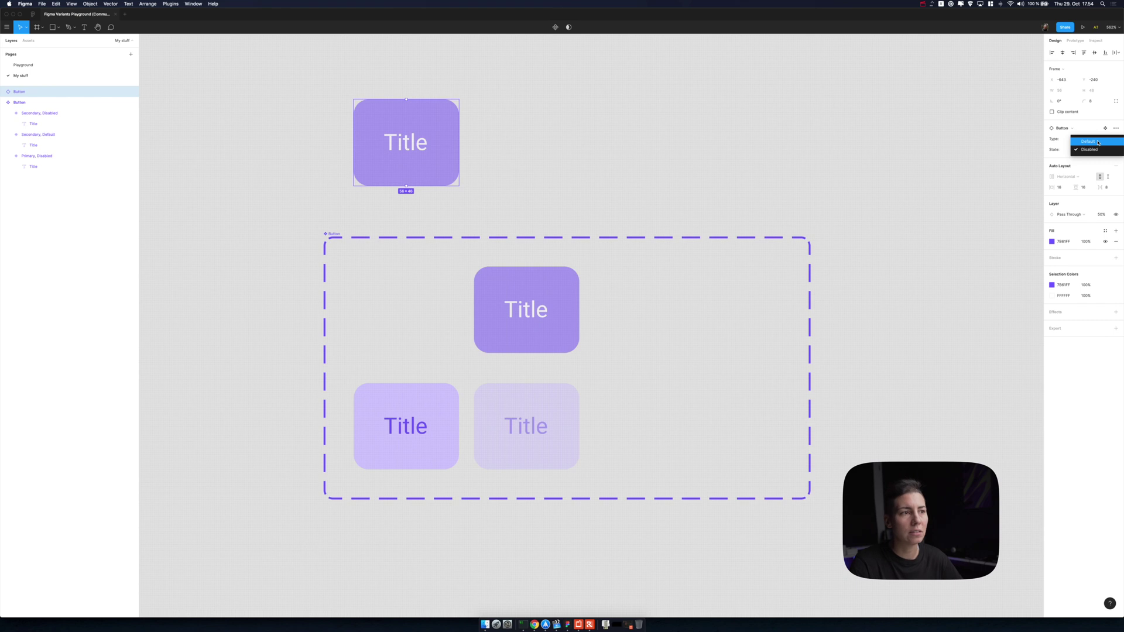
click(1097, 142)
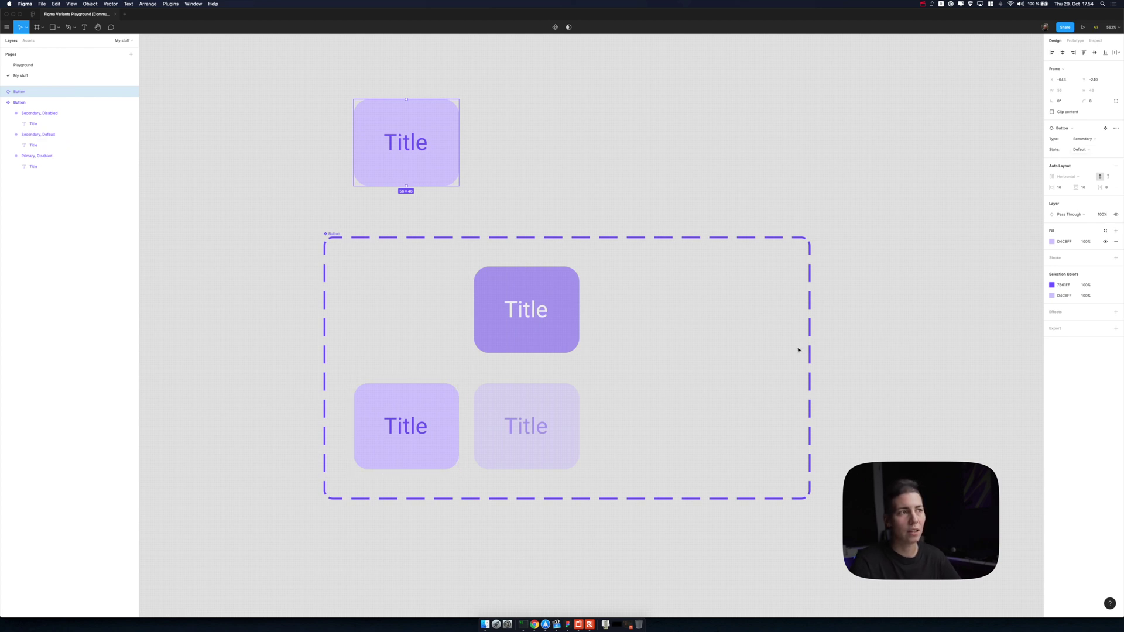
click(592, 199)
key(super+z)
key(super+z)
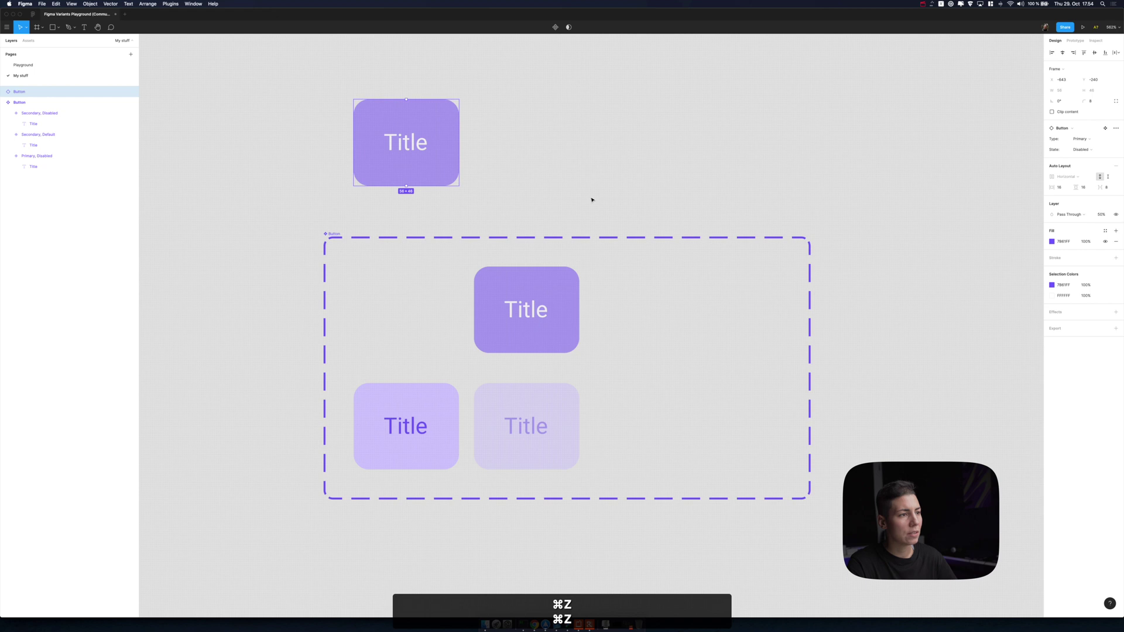
key(super+z)
key(super+z)
key(super+z)
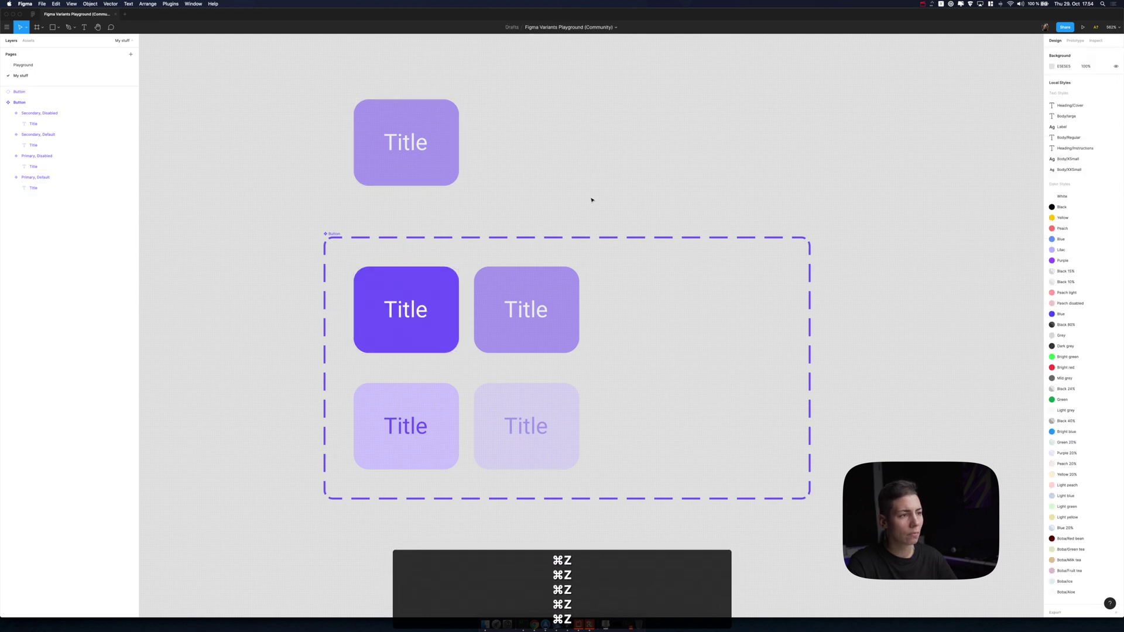